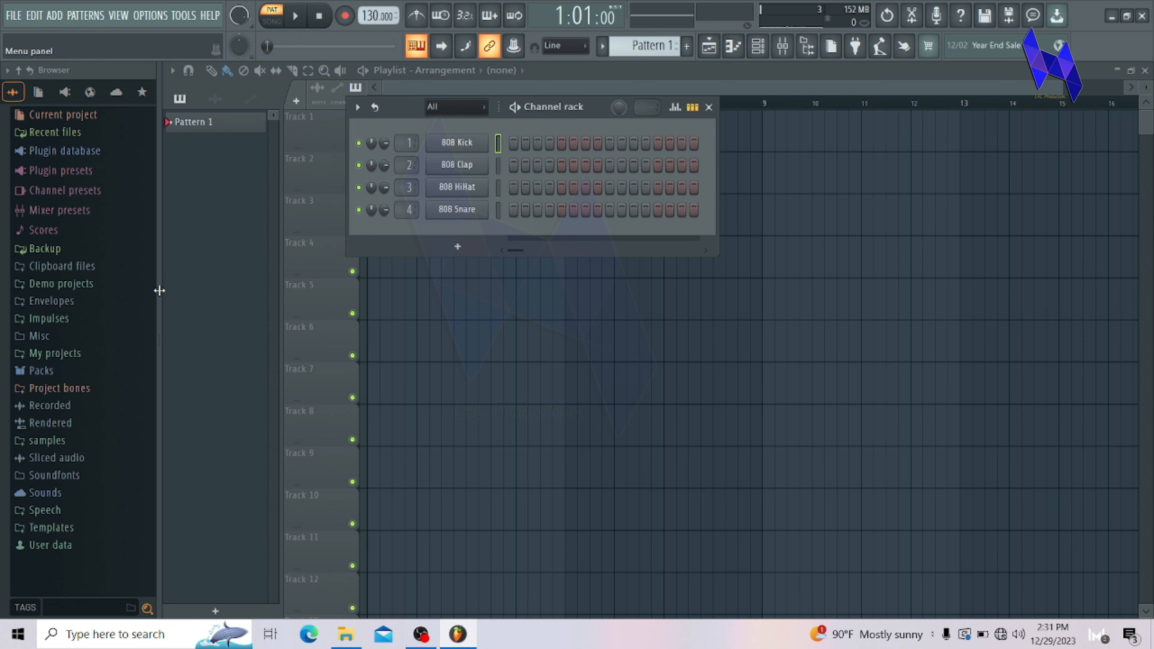
Step: Widen the browser so its category names are readable and show the Sounds category
{"action": "left_click_drag", "start_coordinate": [159, 291], "coordinate": [270, 295]}
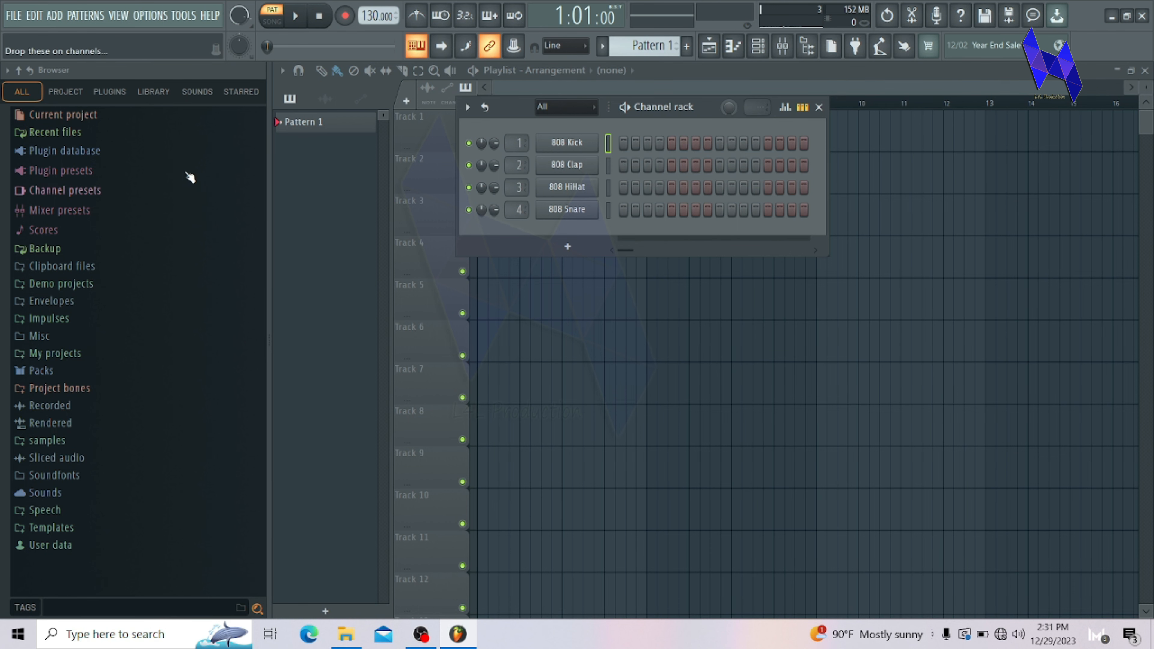
{"action": "left_click", "coordinate": [150, 93]}
{"action": "left_click", "coordinate": [190, 101]}
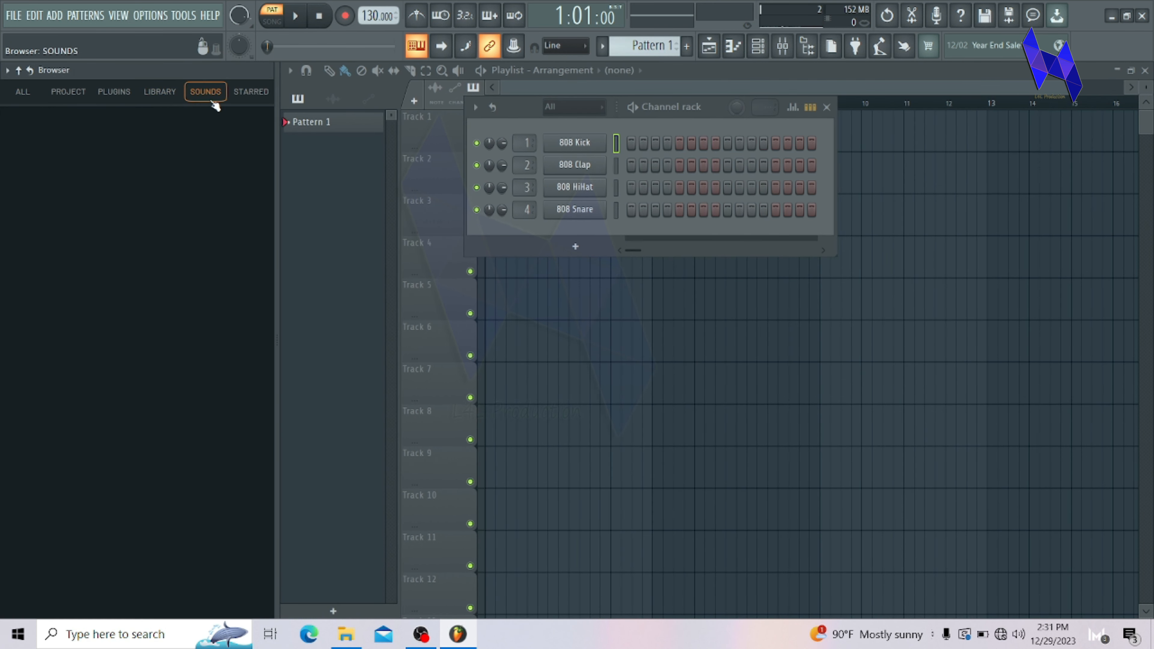
{"action": "left_click", "coordinate": [149, 98]}
{"action": "left_click", "coordinate": [193, 102]}
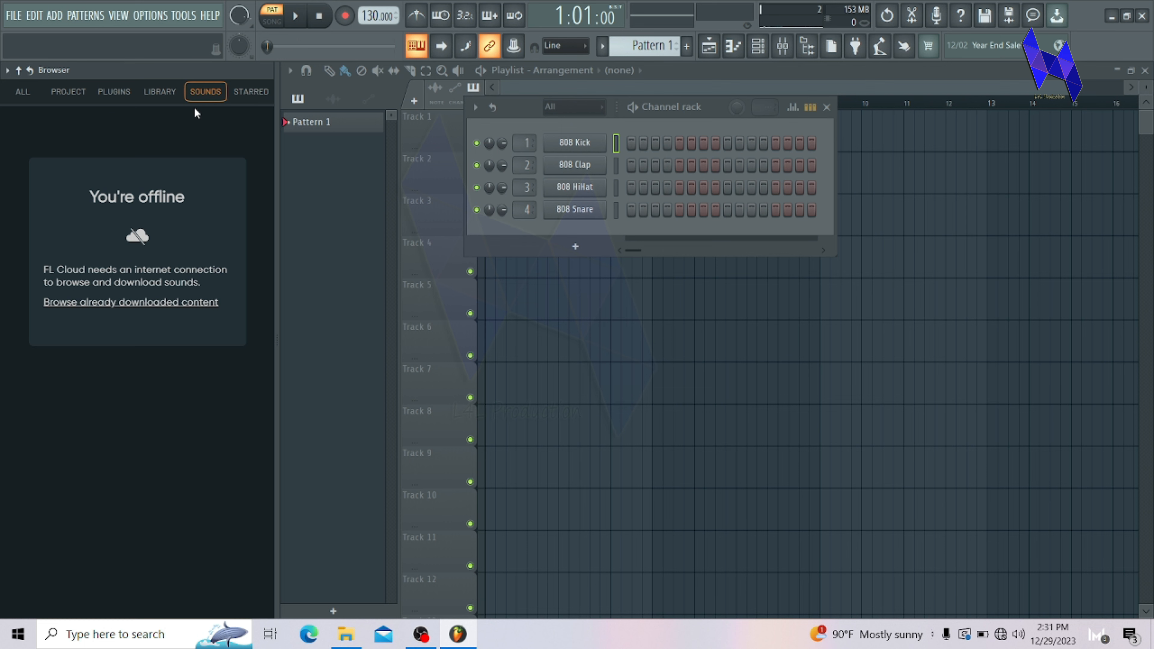
Step: Review the Master export settings, including export type, quality and mastering options, without exporting
{"action": "left_click", "coordinate": [13, 15]}
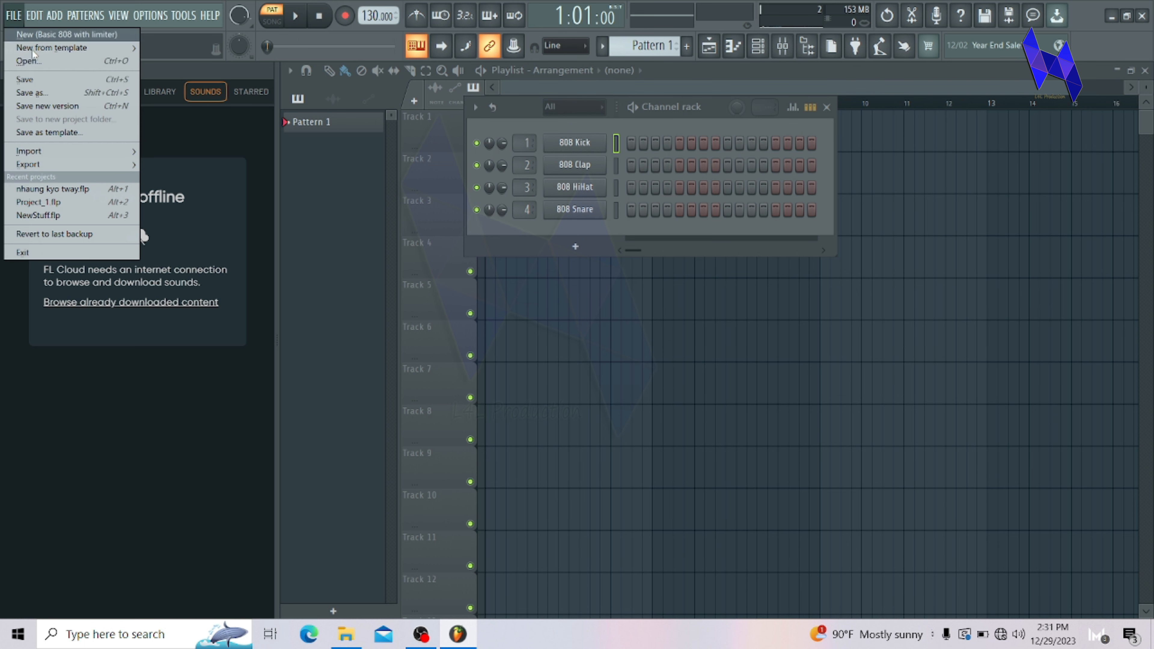
{"action": "mouse_move", "coordinate": [92, 170]}
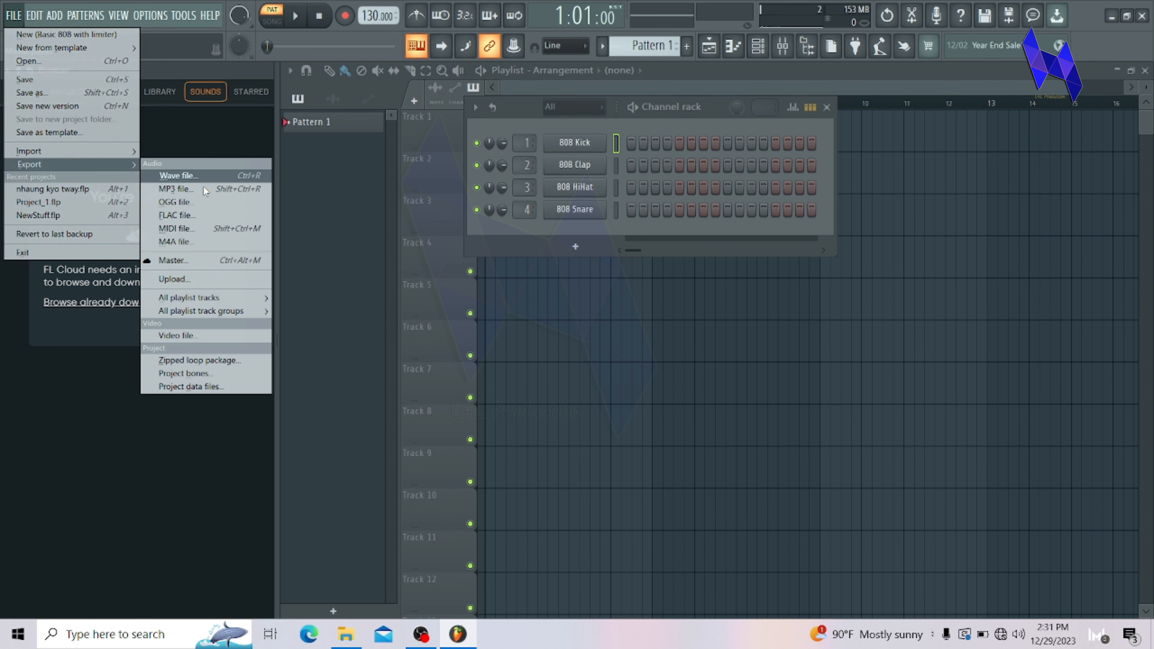
{"action": "left_click", "coordinate": [203, 266]}
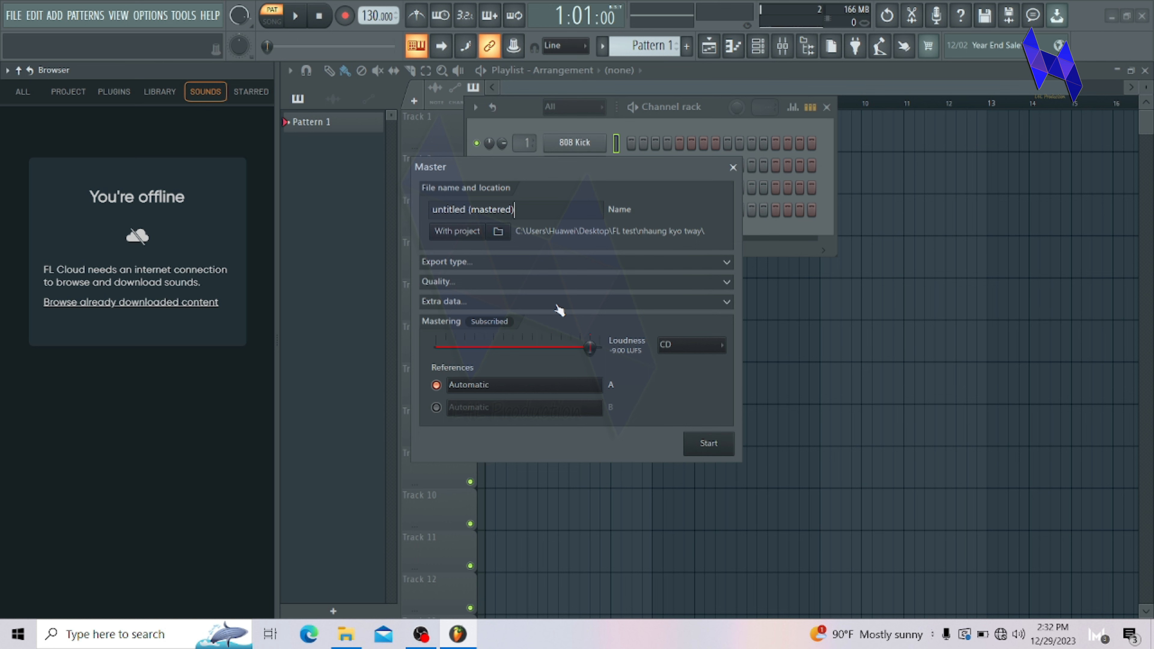
{"action": "left_click", "coordinate": [689, 262]}
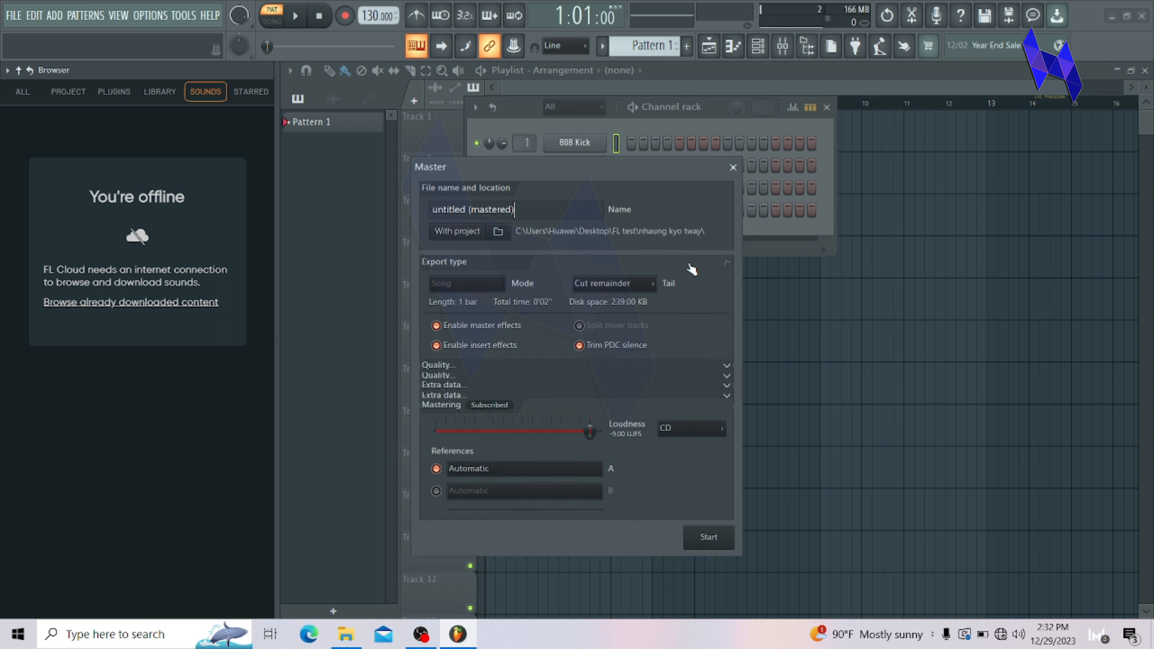
{"action": "left_click", "coordinate": [726, 375]}
{"action": "left_click", "coordinate": [726, 469]}
{"action": "left_click", "coordinate": [726, 470]}
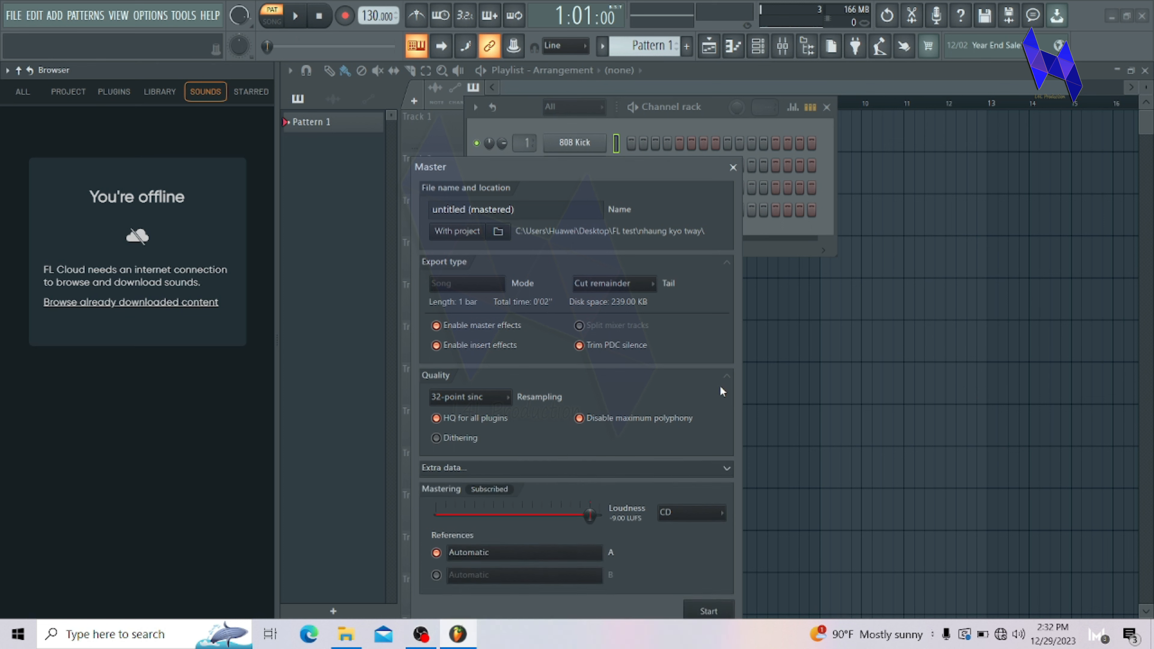
{"action": "left_click", "coordinate": [725, 377]}
{"action": "left_click", "coordinate": [714, 266]}
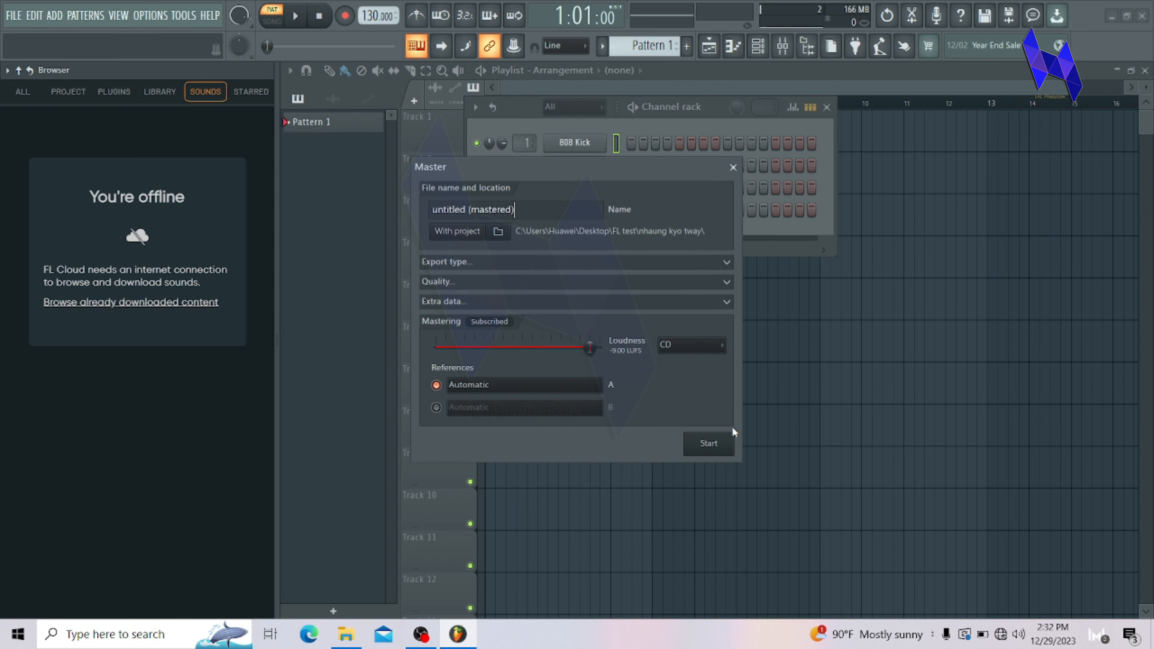
{"action": "left_click", "coordinate": [735, 167]}
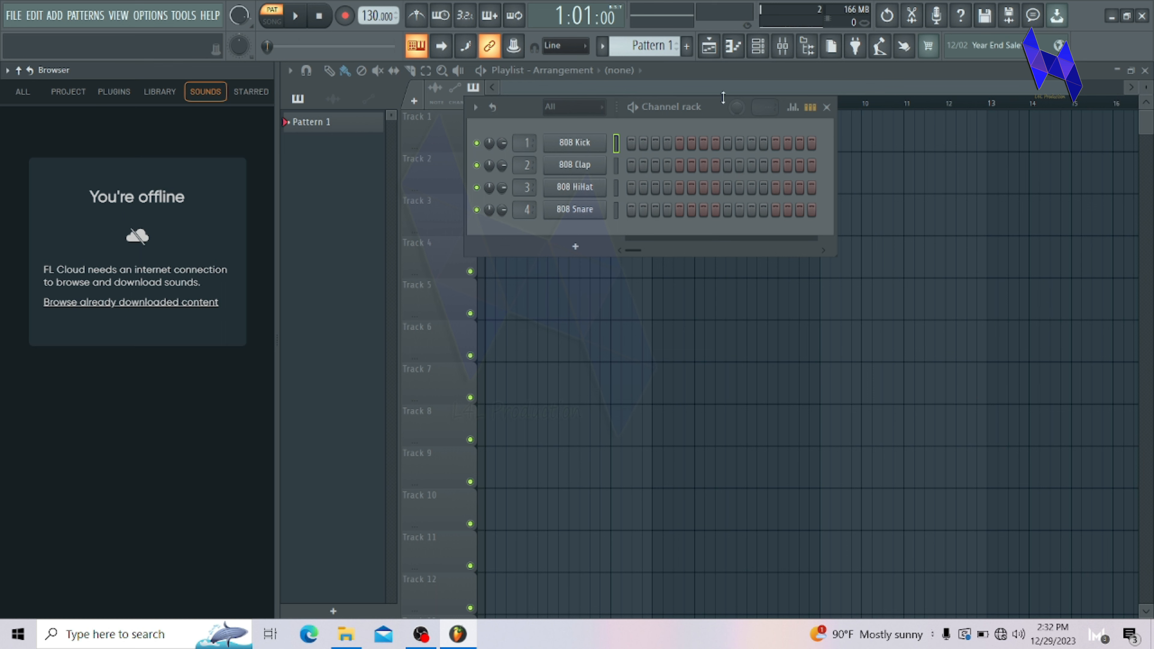
Step: Move the channel rack down off the upper tracks and import the song file from File Explorer onto Track 1 as an audio track
{"action": "left_click_drag", "start_coordinate": [711, 109], "coordinate": [700, 359]}
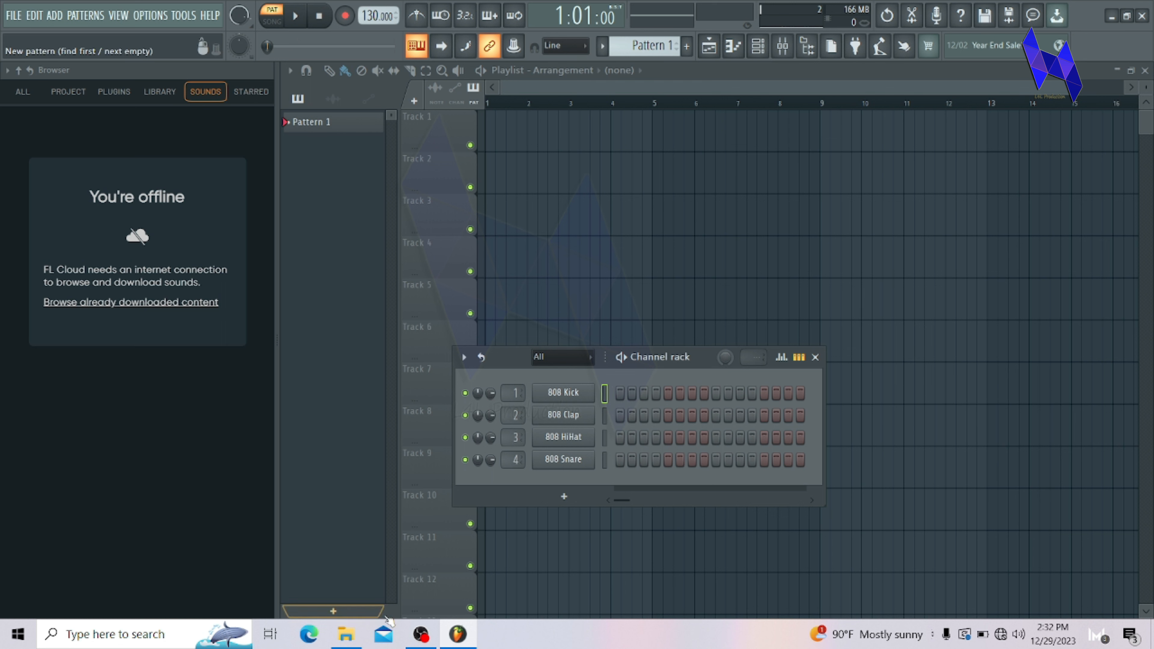
{"action": "left_click", "coordinate": [345, 634]}
{"action": "left_click_drag", "start_coordinate": [165, 131], "coordinate": [443, 141]}
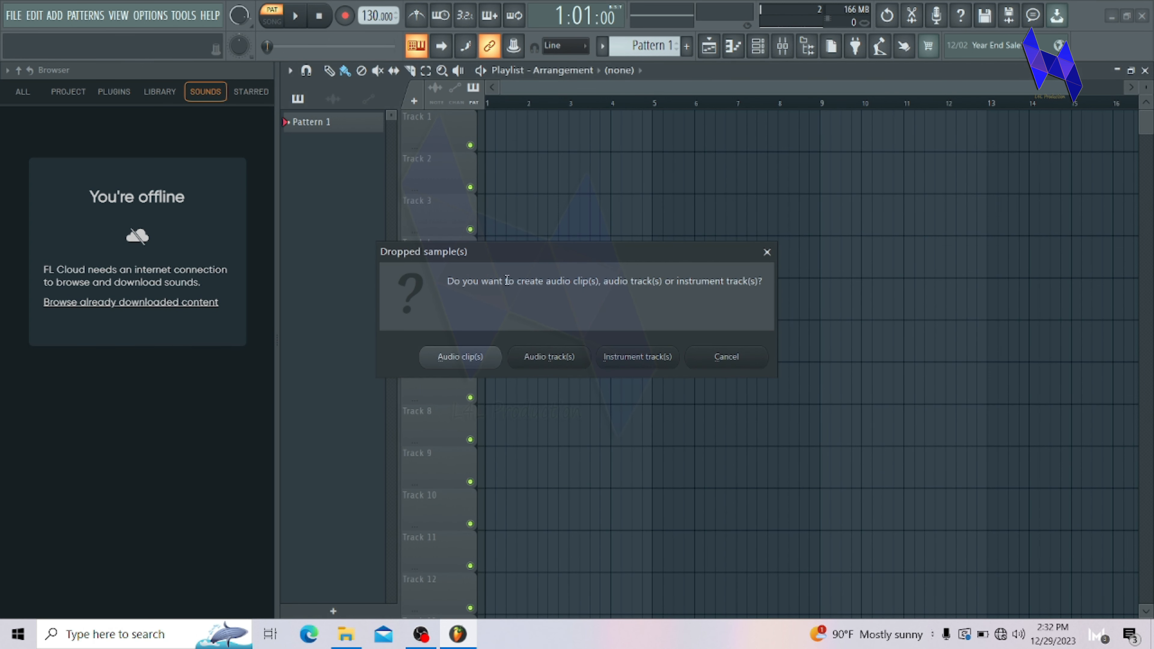
{"action": "left_click", "coordinate": [547, 360]}
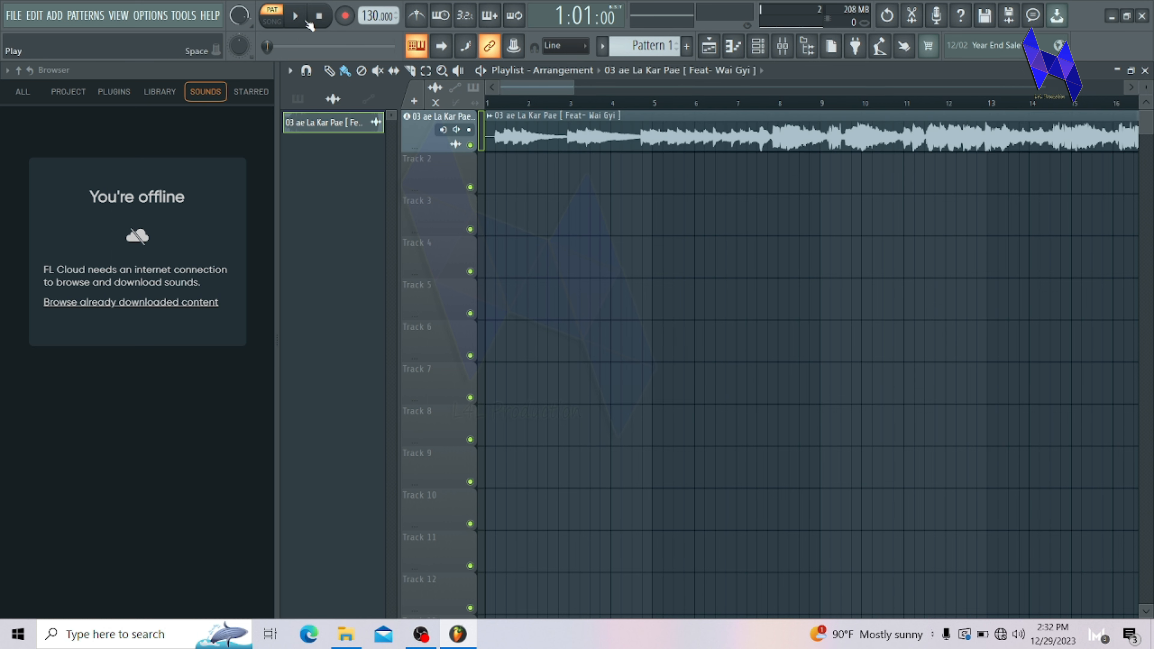
Step: Switch playback to song mode and play the imported audio from the start, pausing after about three bars
{"action": "left_click", "coordinate": [272, 21]}
{"action": "left_click", "coordinate": [296, 16]}
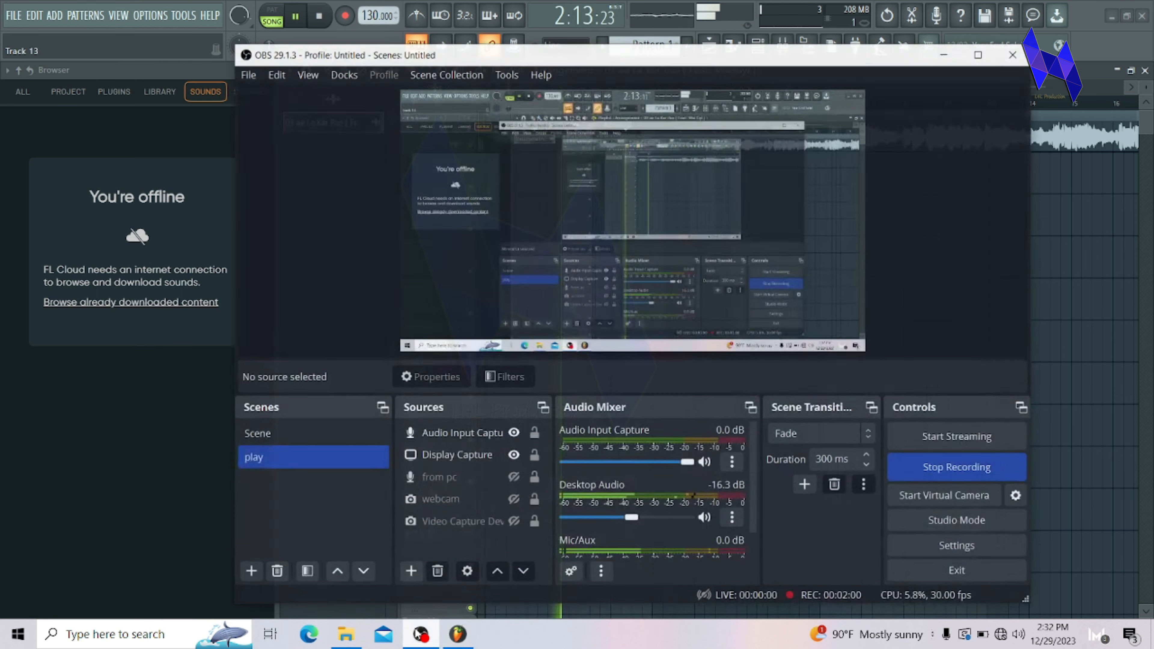
{"action": "left_click", "coordinate": [421, 634]}
{"action": "left_click", "coordinate": [421, 634]}
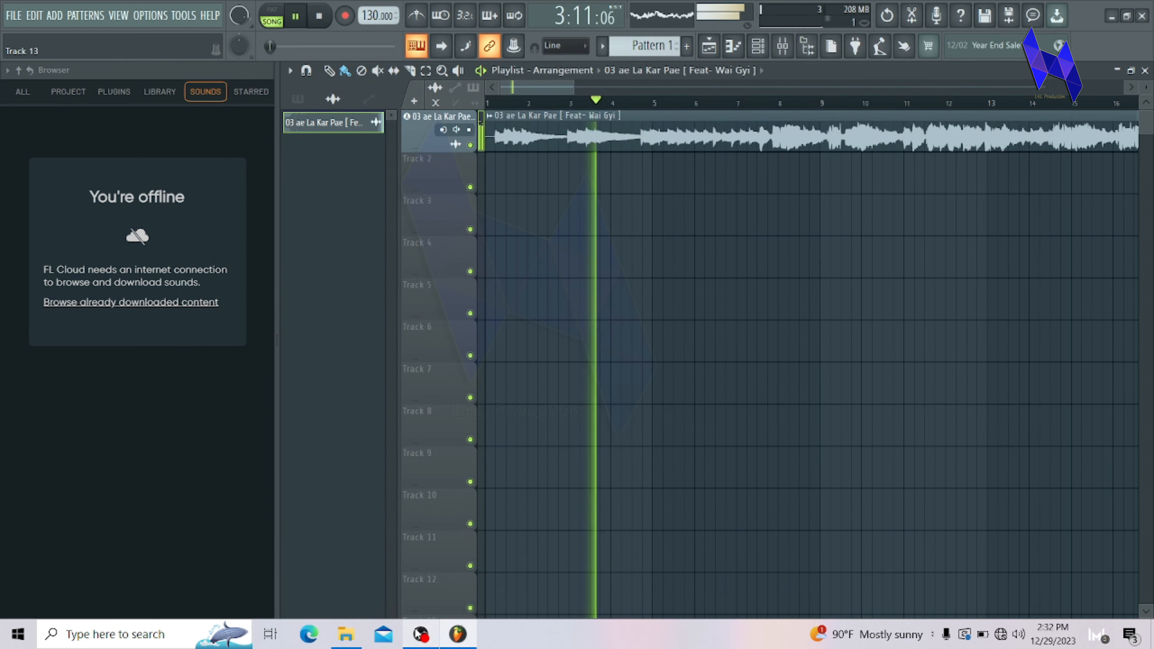
{"action": "left_click", "coordinate": [293, 17]}
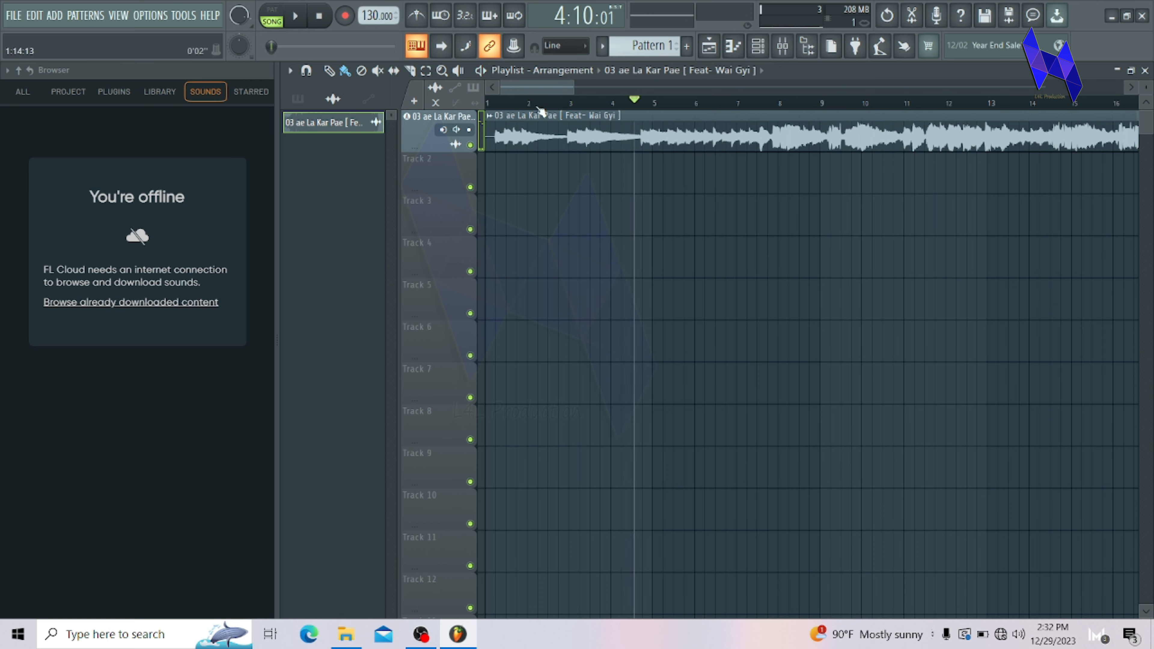
Step: Show more bars of the arrangement, play the song from bar 9 and stop playback
{"action": "left_click_drag", "start_coordinate": [573, 87], "coordinate": [666, 91]}
{"action": "left_click", "coordinate": [635, 101]}
{"action": "left_click", "coordinate": [296, 18]}
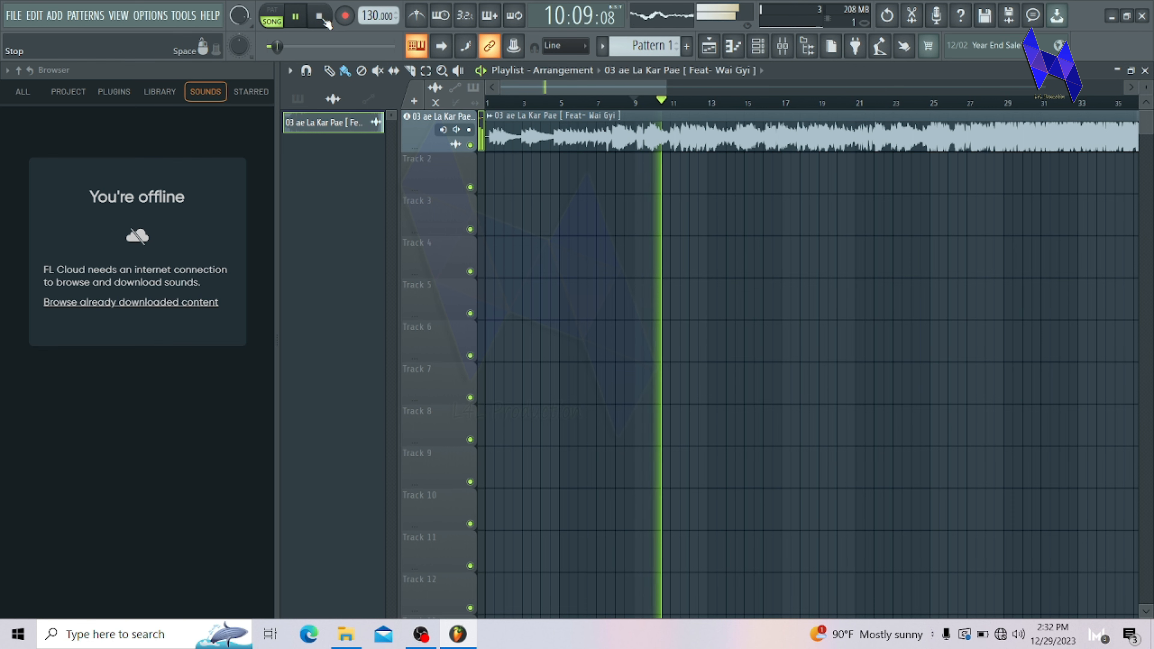
{"action": "left_click", "coordinate": [323, 20]}
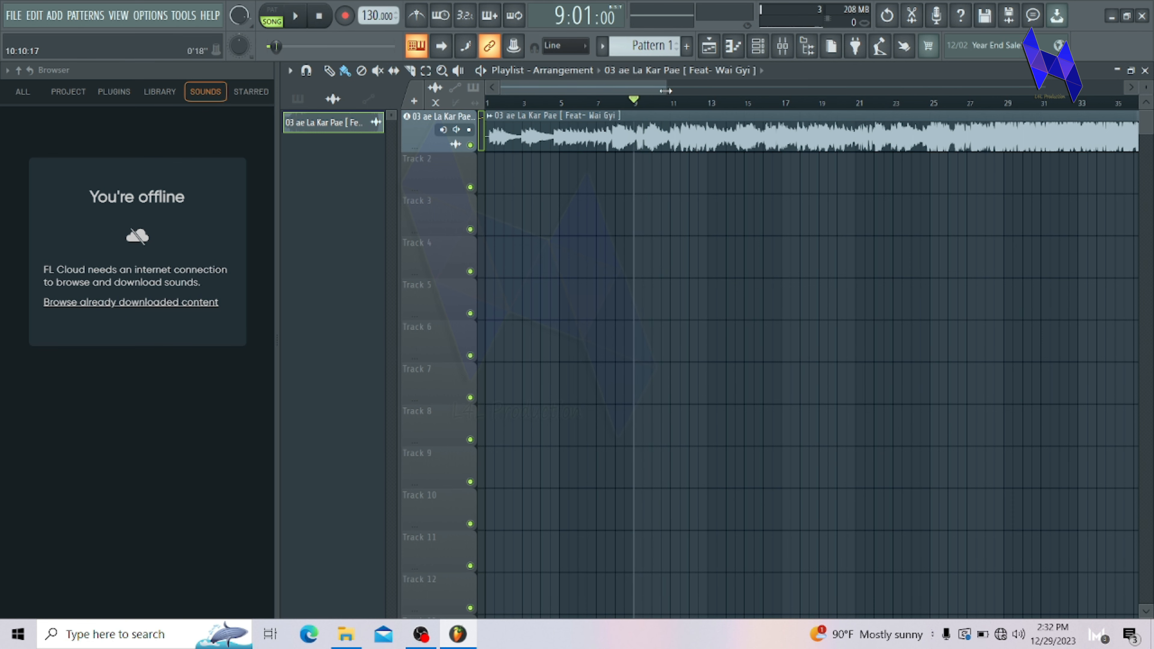
Step: Extract the drums, bass, instruments and vocals stems from the Track 1 audio clip, muting the source track when done
{"action": "left_click_drag", "start_coordinate": [668, 90], "coordinate": [637, 73]}
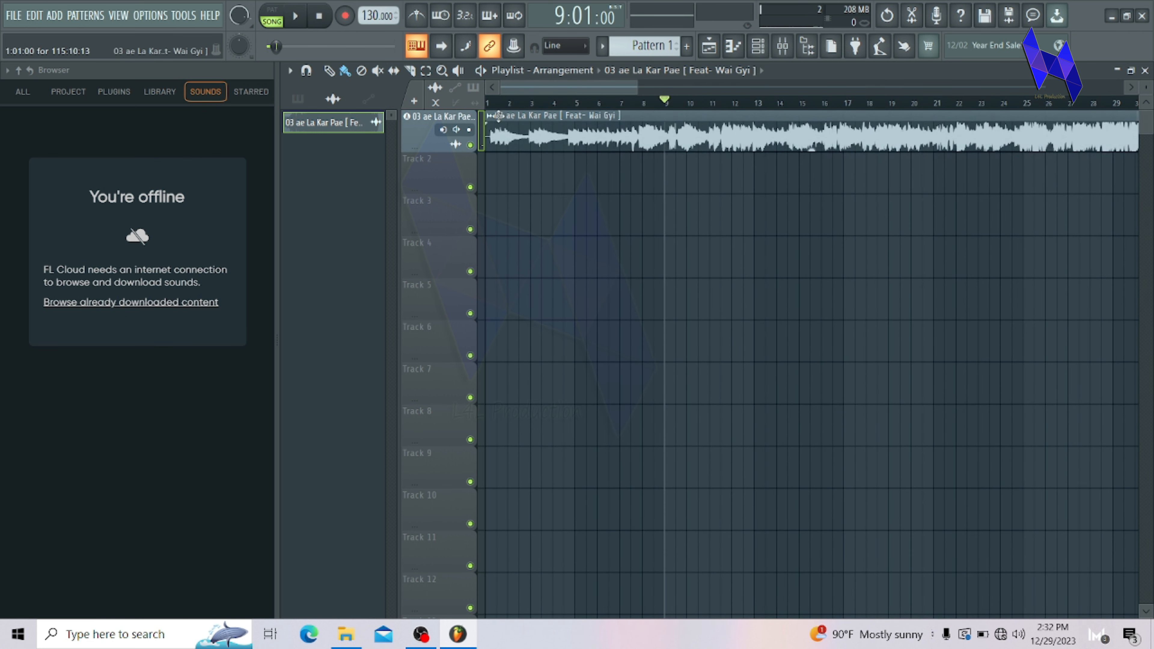
{"action": "right_click", "coordinate": [489, 117]}
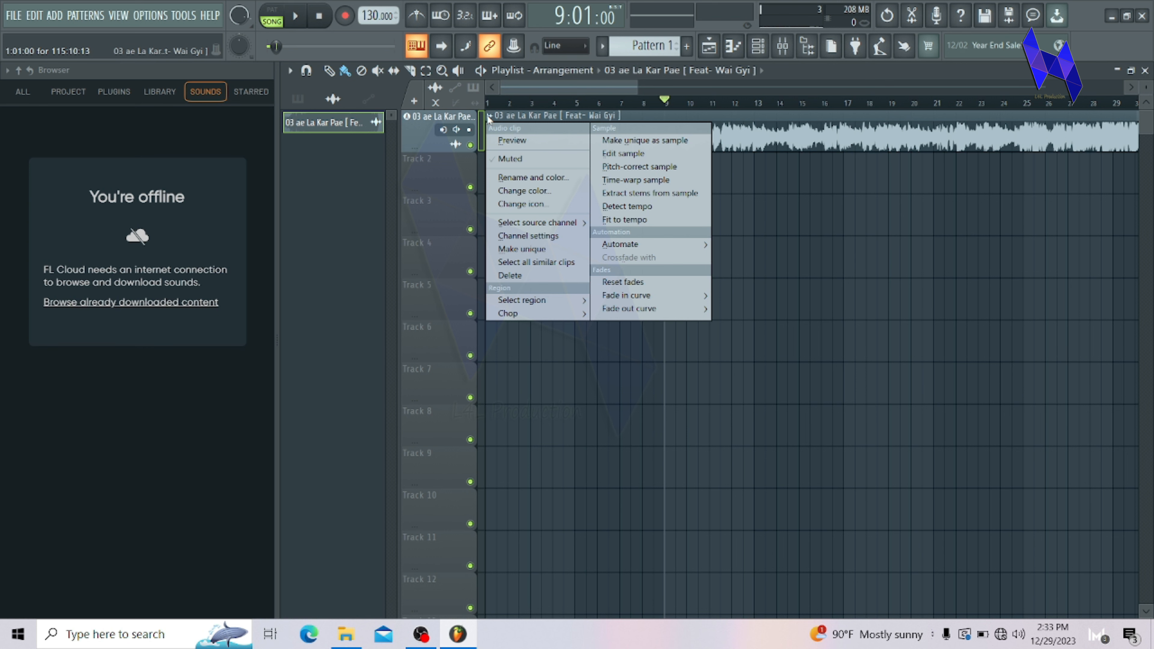
{"action": "left_click", "coordinate": [660, 199]}
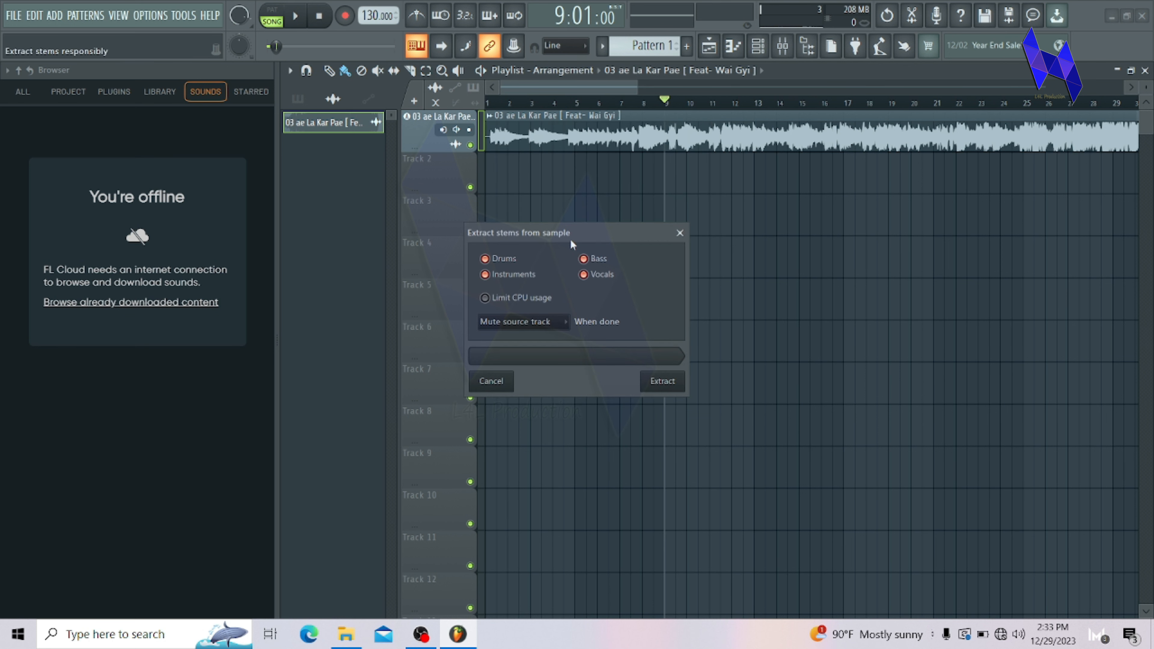
{"action": "left_click_drag", "start_coordinate": [571, 236], "coordinate": [594, 174]}
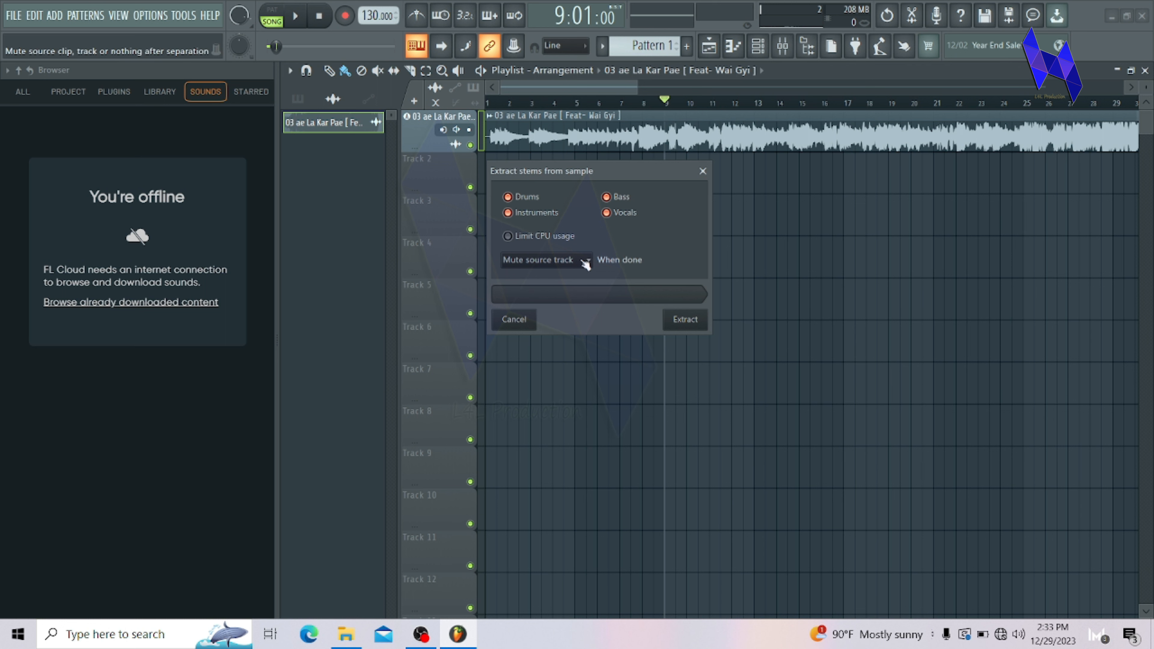
{"action": "left_click", "coordinate": [681, 320]}
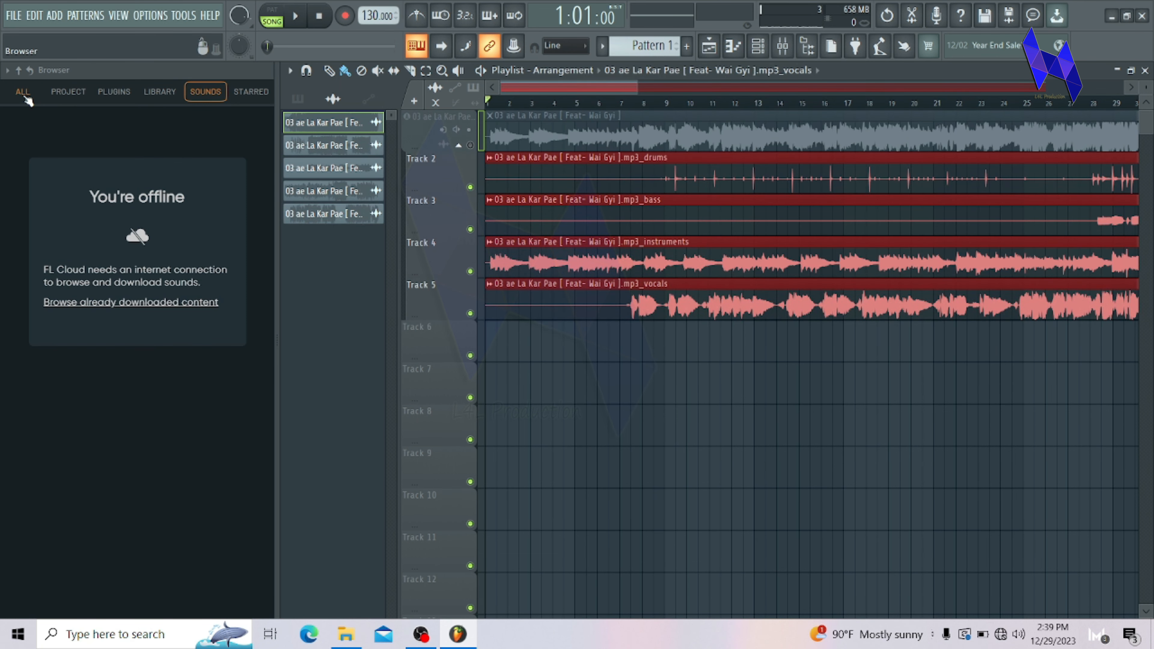
Step: Show all content in the browser, play the arrangement from the start and solo the instruments stem on Track 4
{"action": "left_click", "coordinate": [23, 92]}
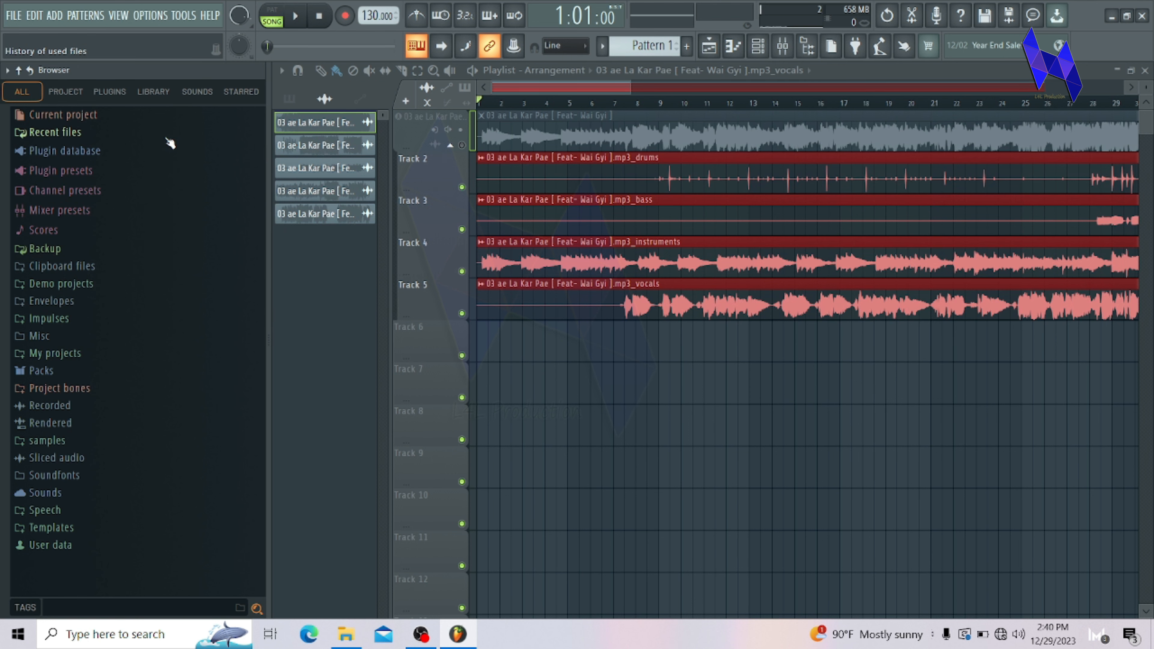
{"action": "left_click_drag", "start_coordinate": [630, 86], "coordinate": [741, 86]}
{"action": "left_click", "coordinate": [296, 27]}
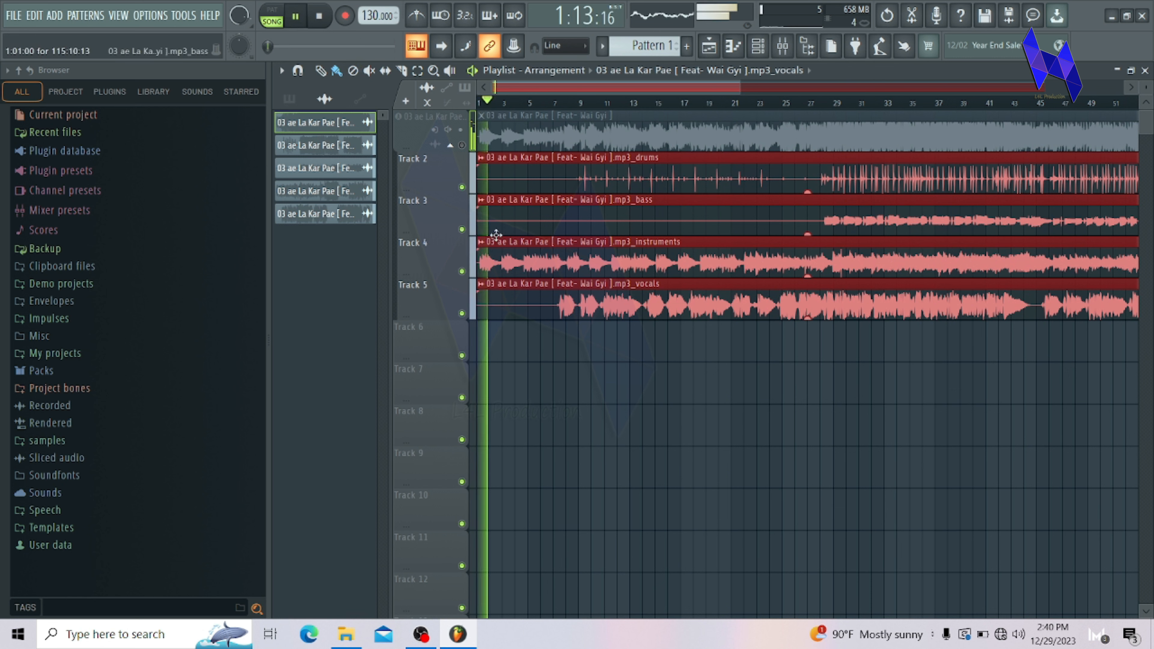
{"action": "right_click", "coordinate": [462, 271]}
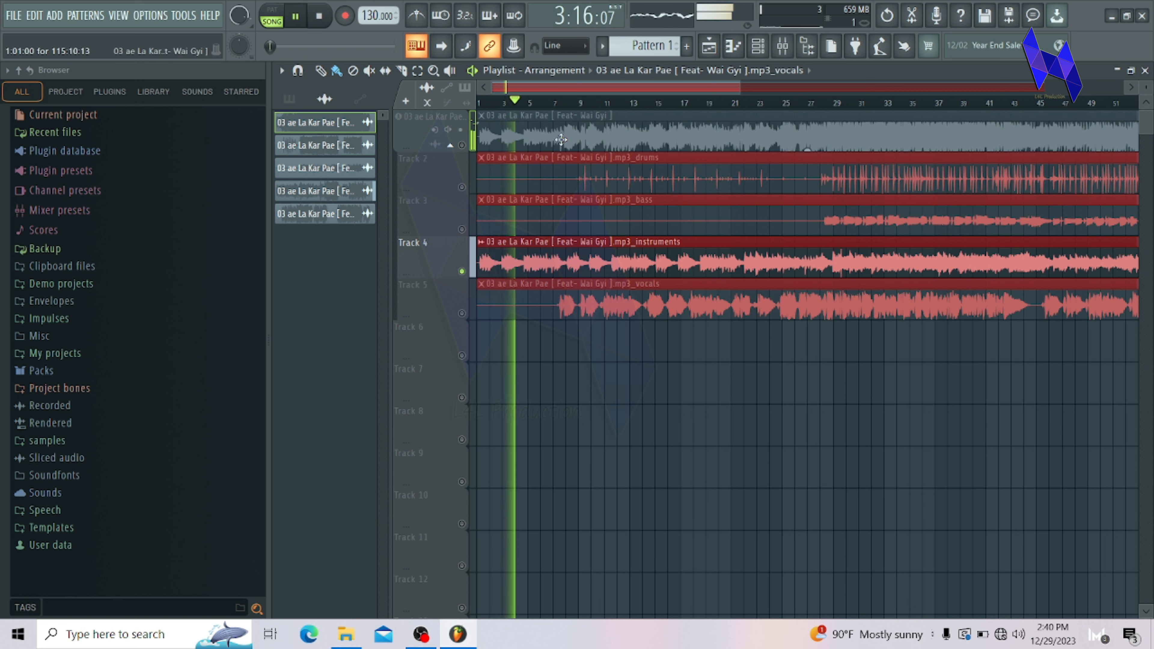
Step: Listen to the soloed instruments stem from bars 8, 20, 26 and 28, and stop playback
{"action": "left_click", "coordinate": [568, 104]}
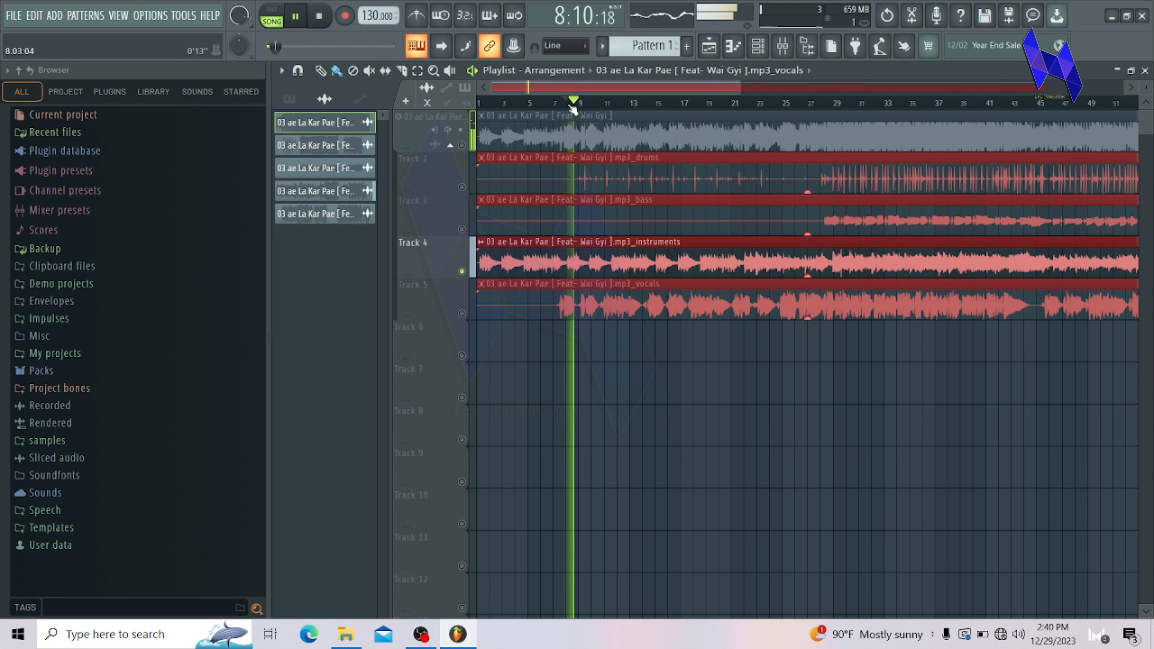
{"action": "left_click", "coordinate": [722, 104]}
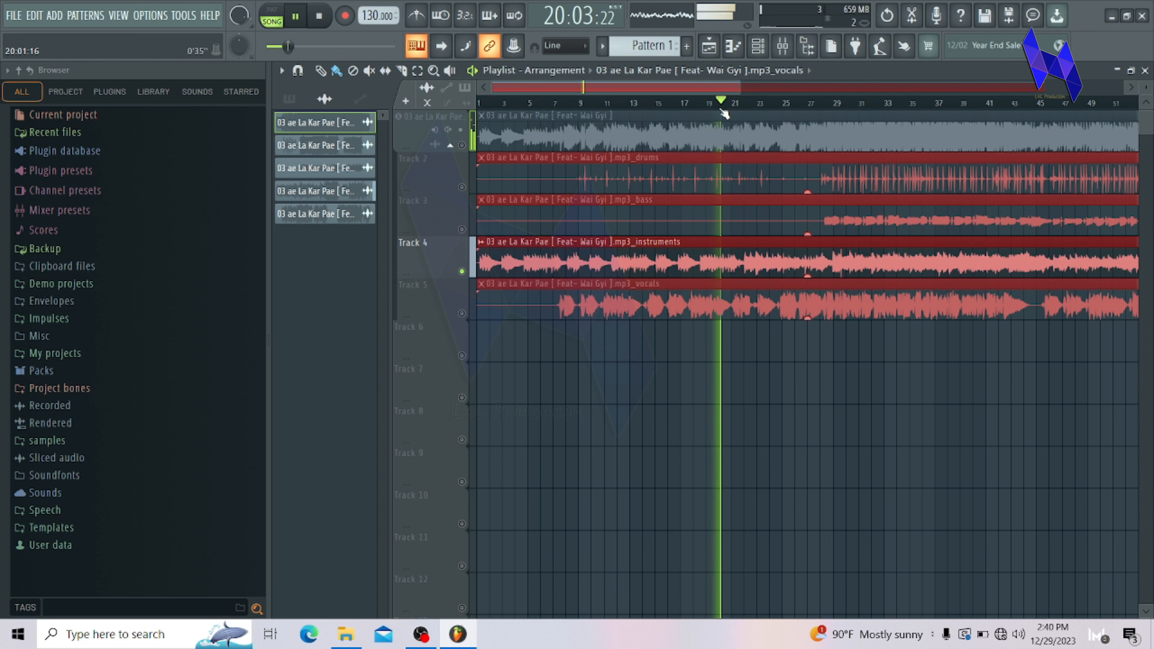
{"action": "left_click", "coordinate": [793, 104]}
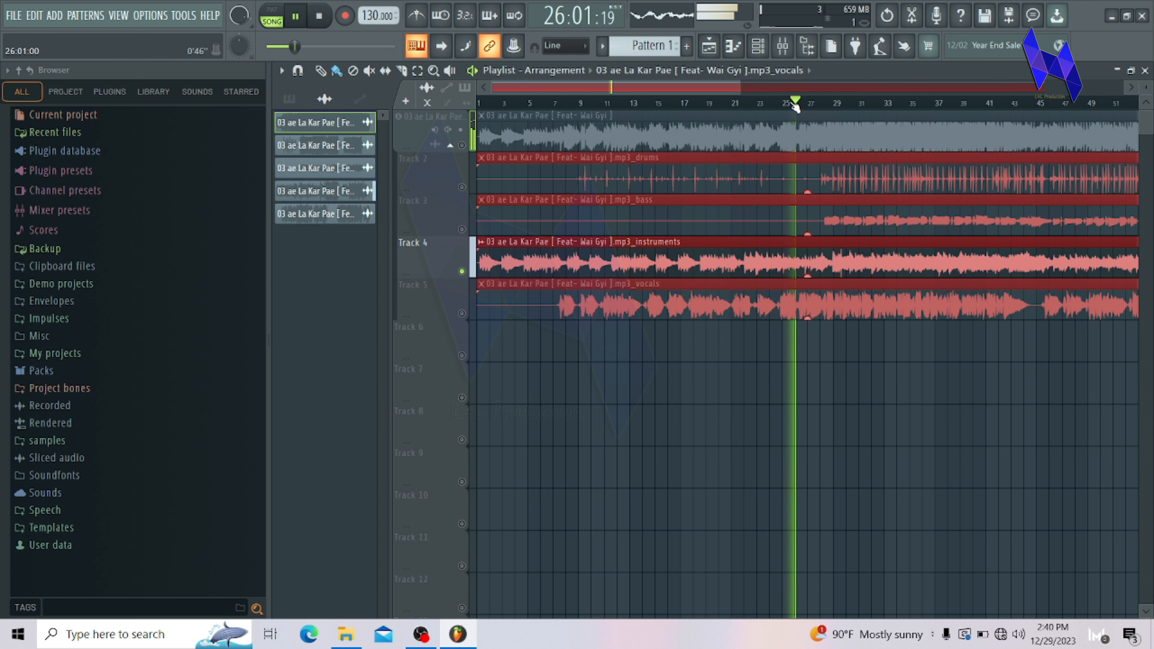
{"action": "left_click", "coordinate": [820, 103]}
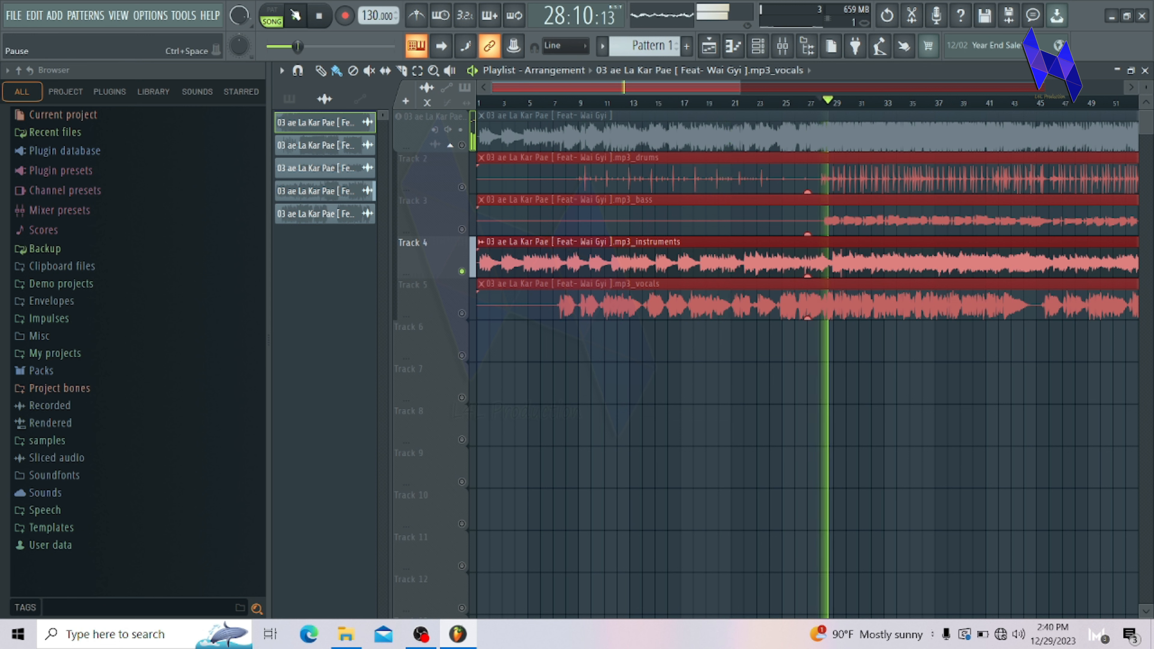
{"action": "left_click", "coordinate": [306, 20]}
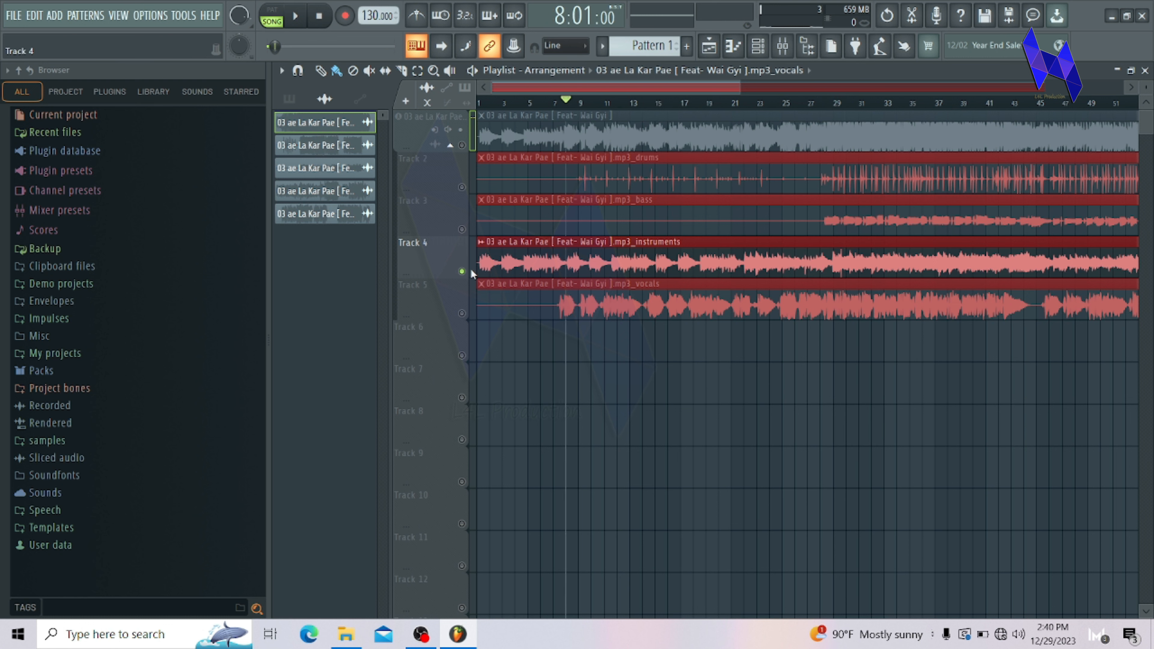
Step: Solo the vocals stem on Track 5, listen to it from bar 8 and pause playback
{"action": "left_click", "coordinate": [462, 314], "text": "ctrl"}
{"action": "left_click", "coordinate": [295, 17]}
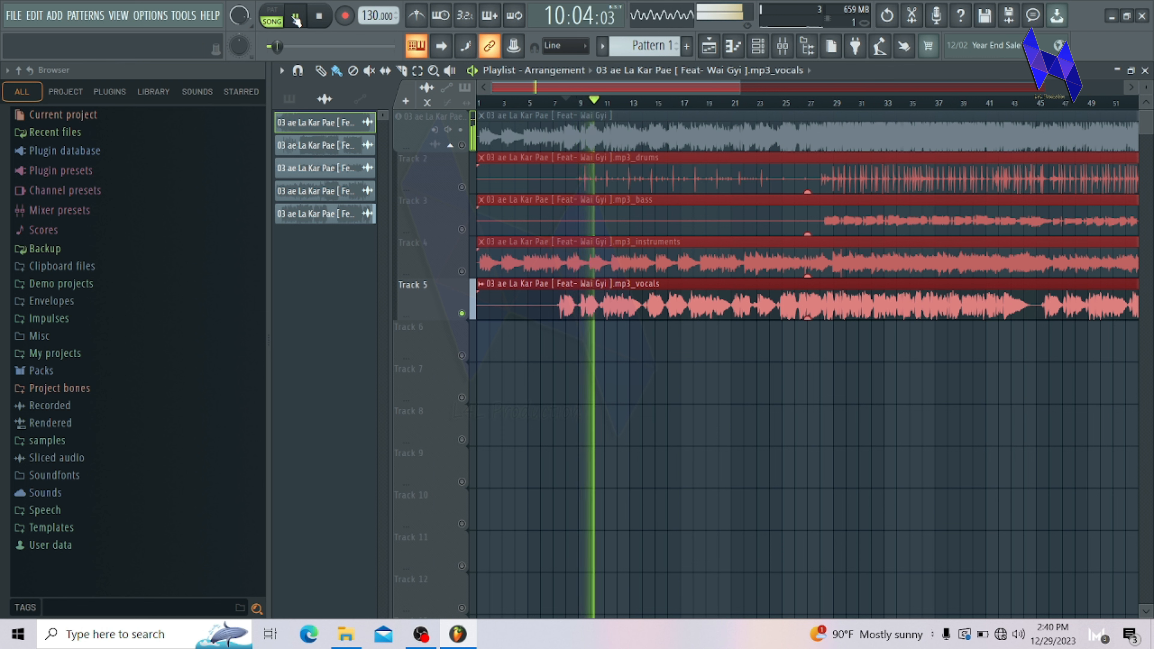
{"action": "left_click", "coordinate": [297, 20]}
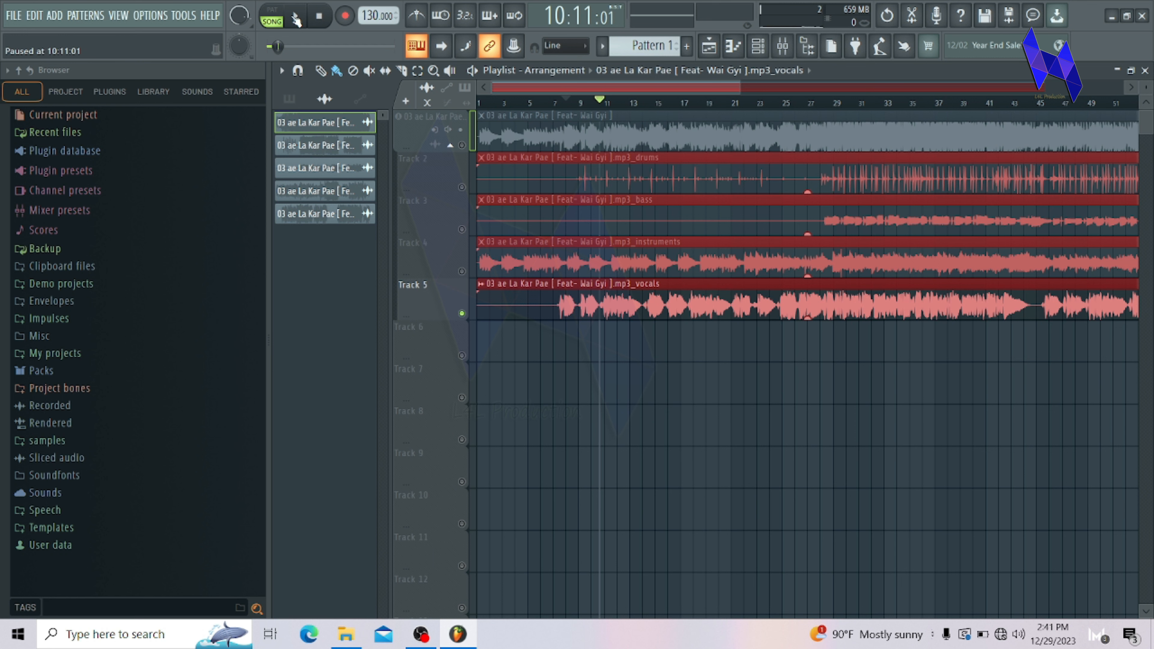
Step: Resume the soloed vocals stem, listen from about bars 24, 27, 33 and 38, and stop playback
{"action": "left_click", "coordinate": [296, 20]}
{"action": "left_click", "coordinate": [773, 105]}
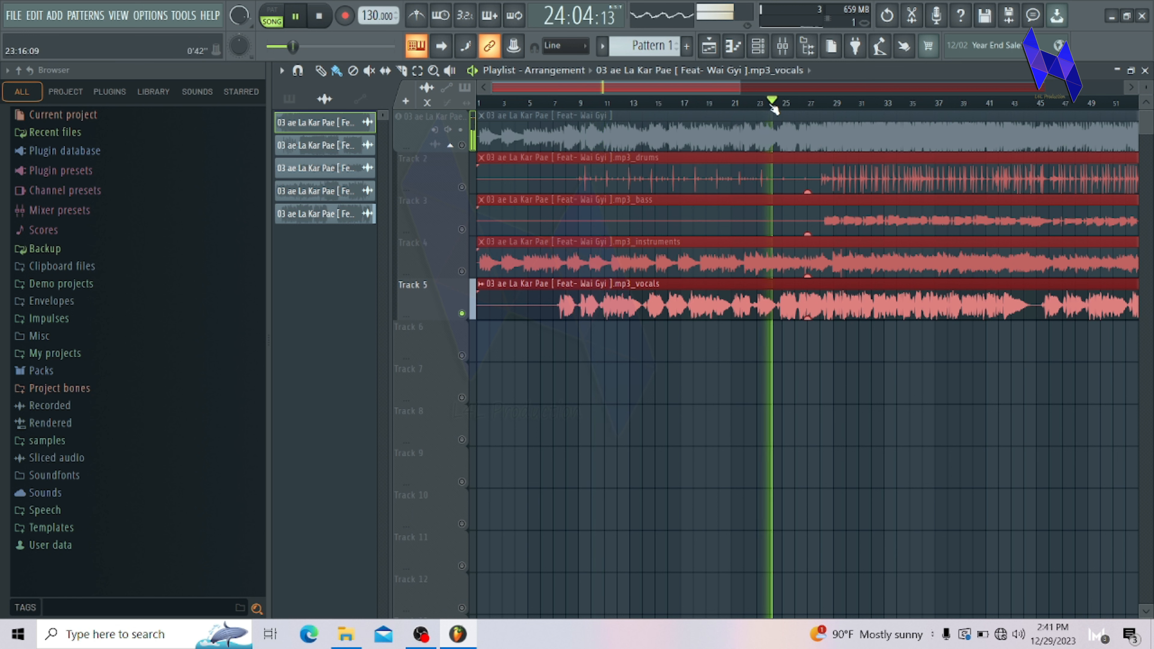
{"action": "left_click", "coordinate": [819, 105]}
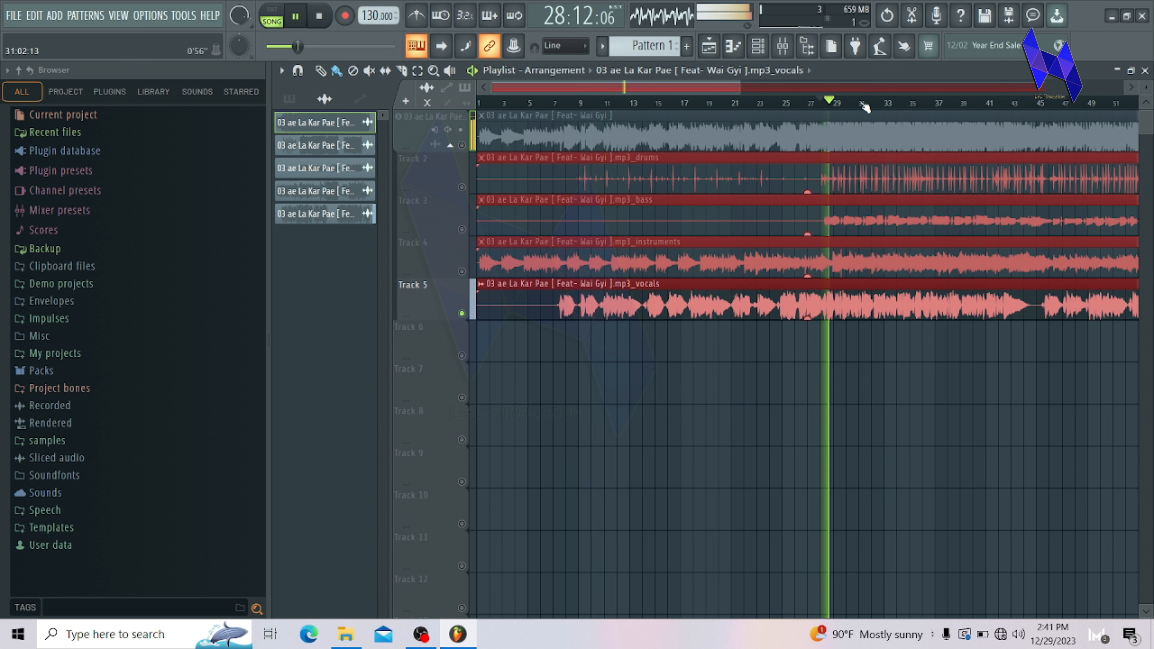
{"action": "left_click", "coordinate": [886, 105]}
{"action": "left_click", "coordinate": [949, 104]}
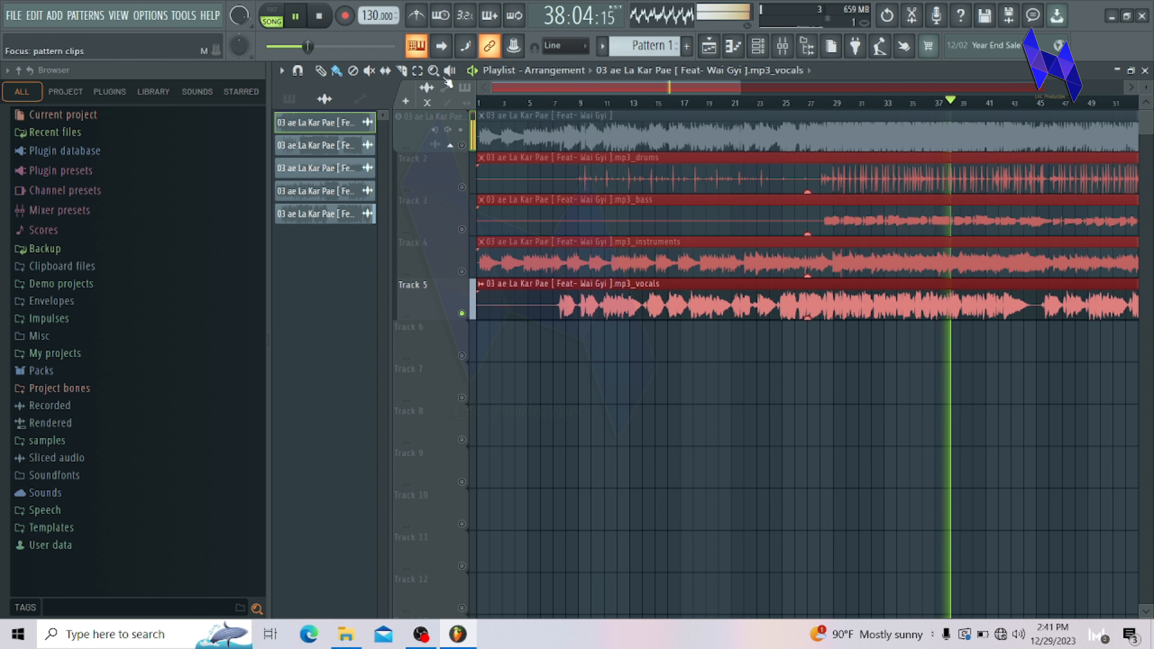
{"action": "key", "text": "space"}
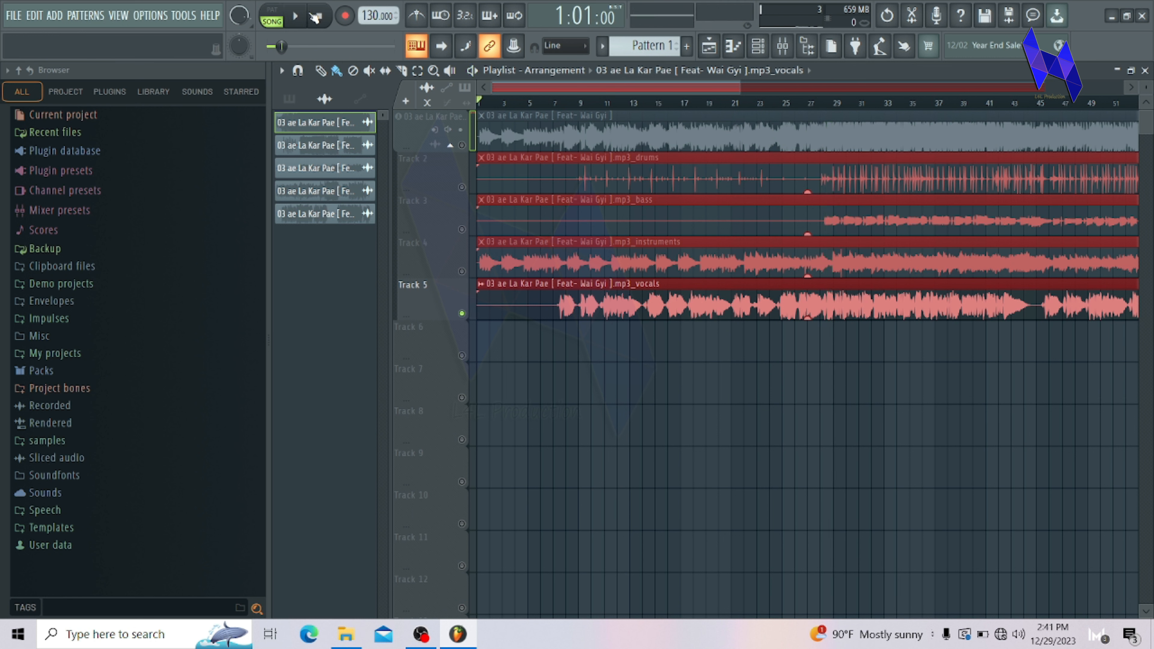
Step: Solo the bass stem on Track 3, listen to it from about bar 29 and pause playback
{"action": "left_click", "coordinate": [462, 230]}
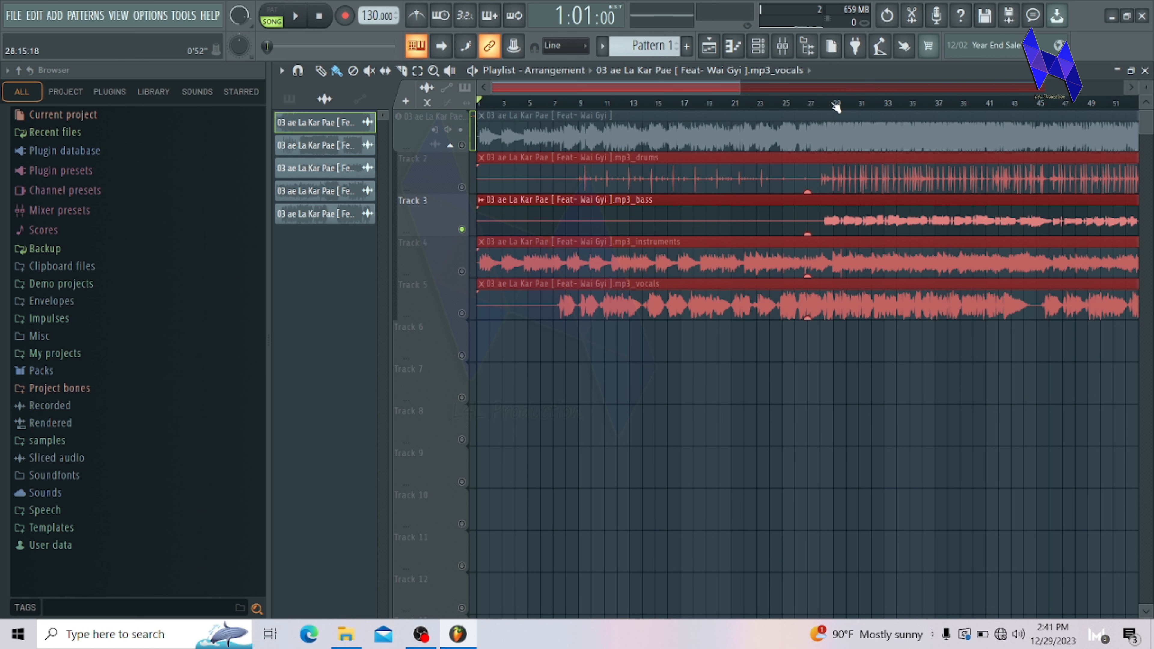
{"action": "left_click", "coordinate": [294, 19]}
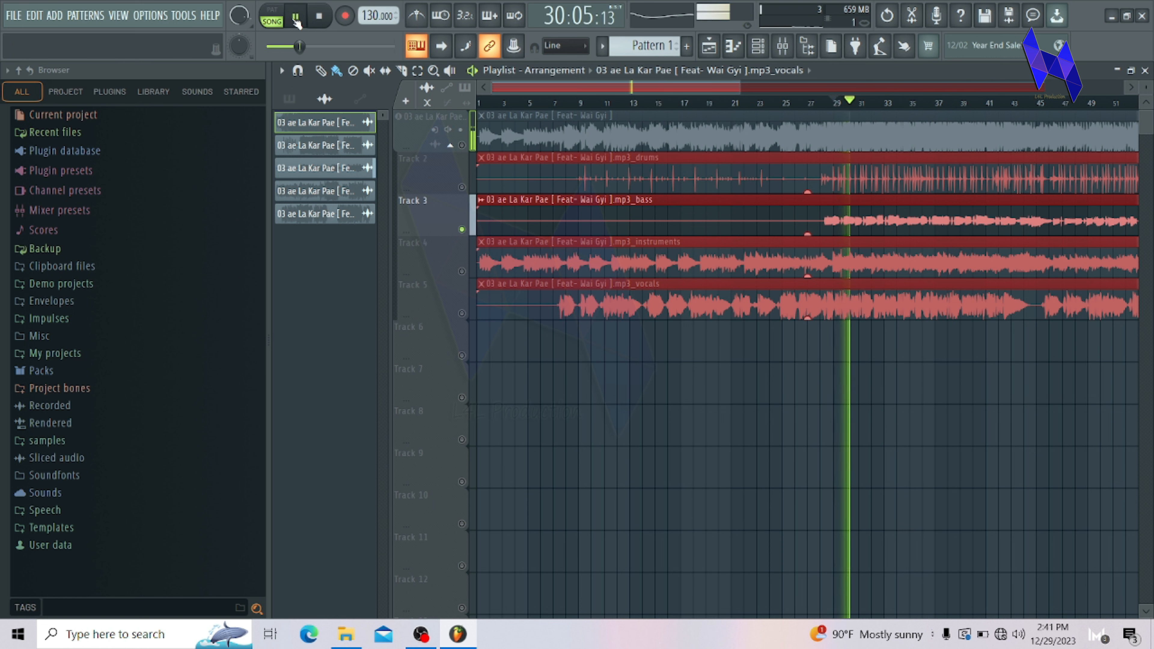
{"action": "left_click", "coordinate": [295, 18]}
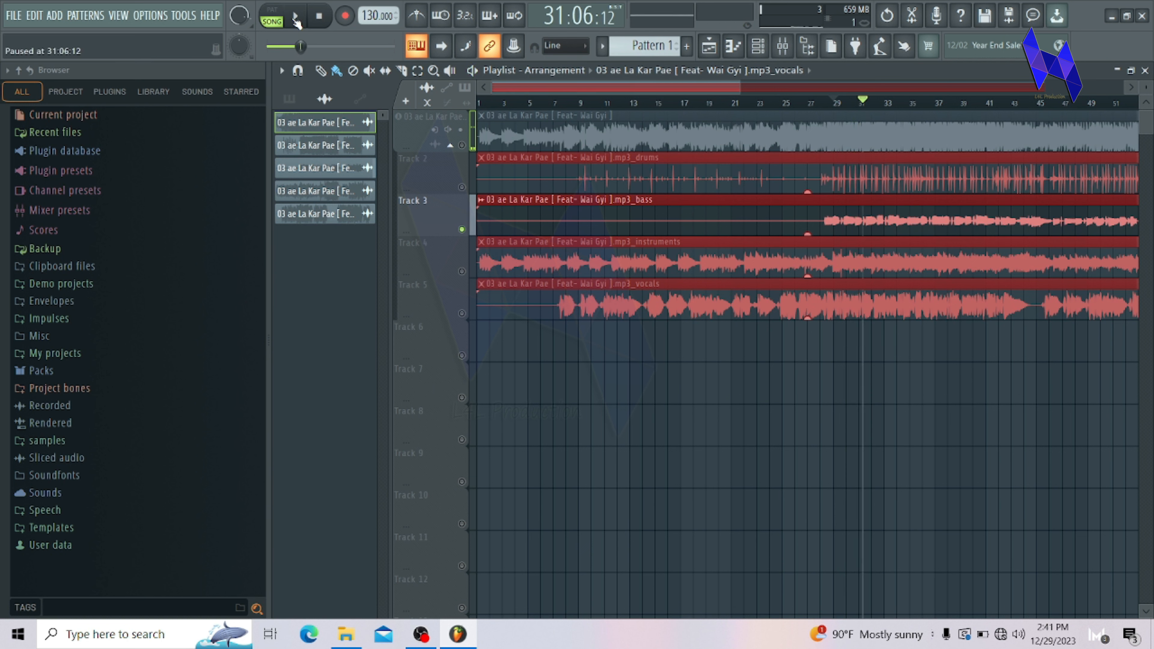
Step: Solo the drums stem on Track 2, resume playback and show more bars of the arrangement
{"action": "right_click", "coordinate": [462, 187]}
{"action": "key", "text": "space"}
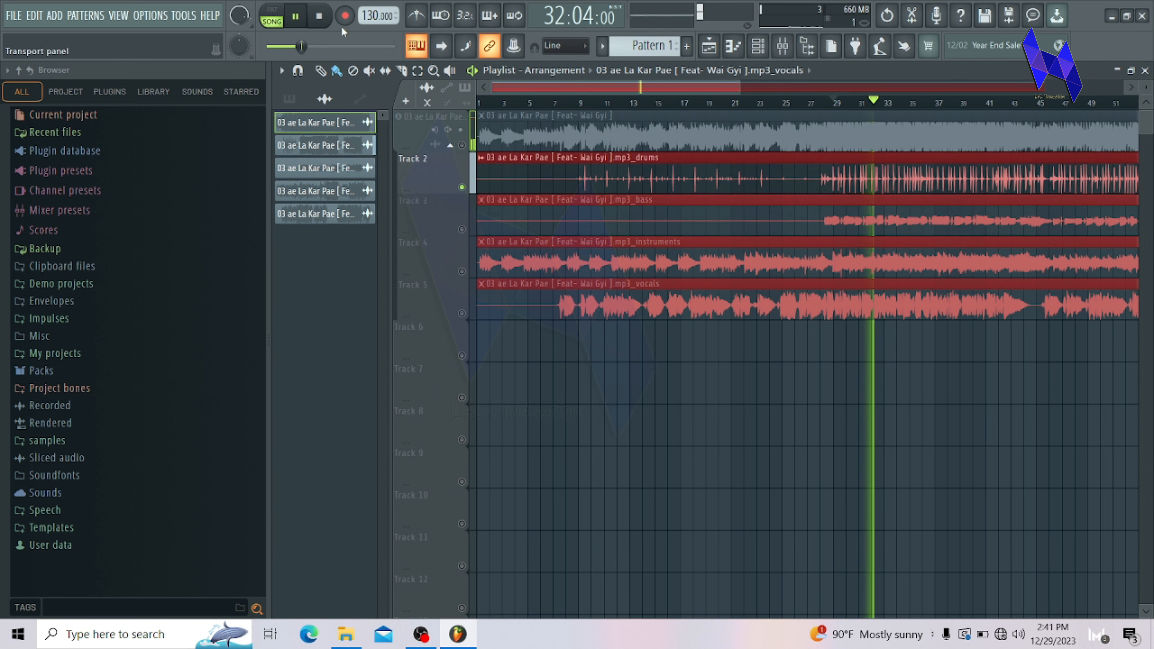
{"action": "left_click_drag", "start_coordinate": [741, 87], "coordinate": [789, 86]}
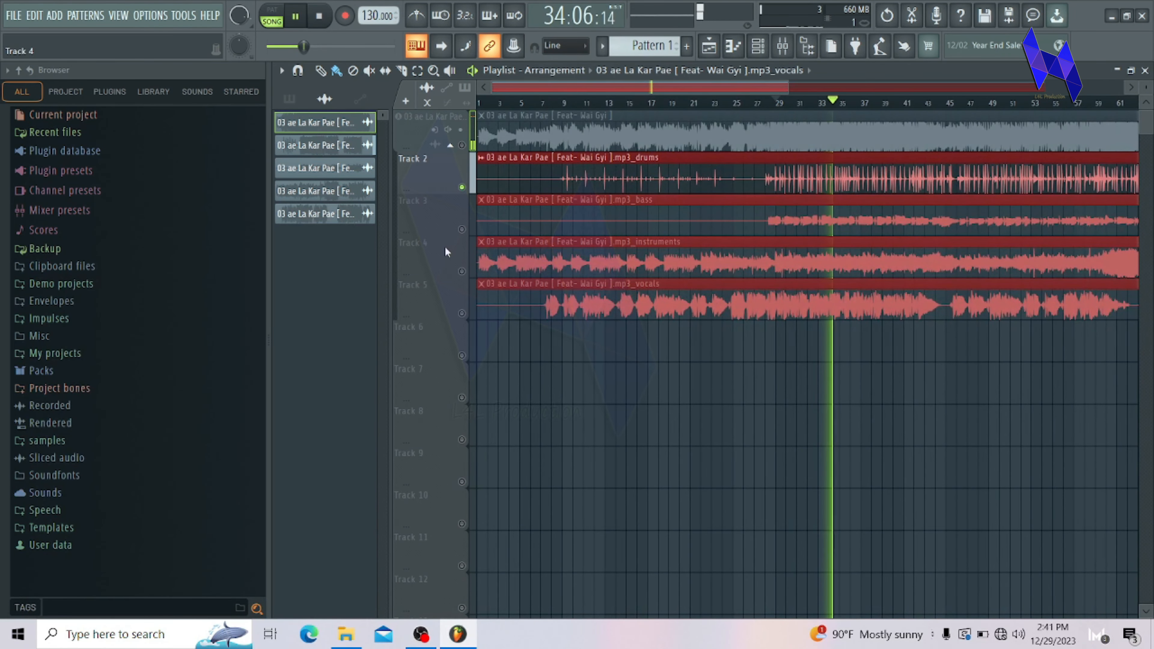
Step: Unmute the bass and instruments stems on Tracks 3 and 4, listen to them with the drums and pause playback
{"action": "left_click", "coordinate": [462, 229]}
{"action": "left_click", "coordinate": [462, 271]}
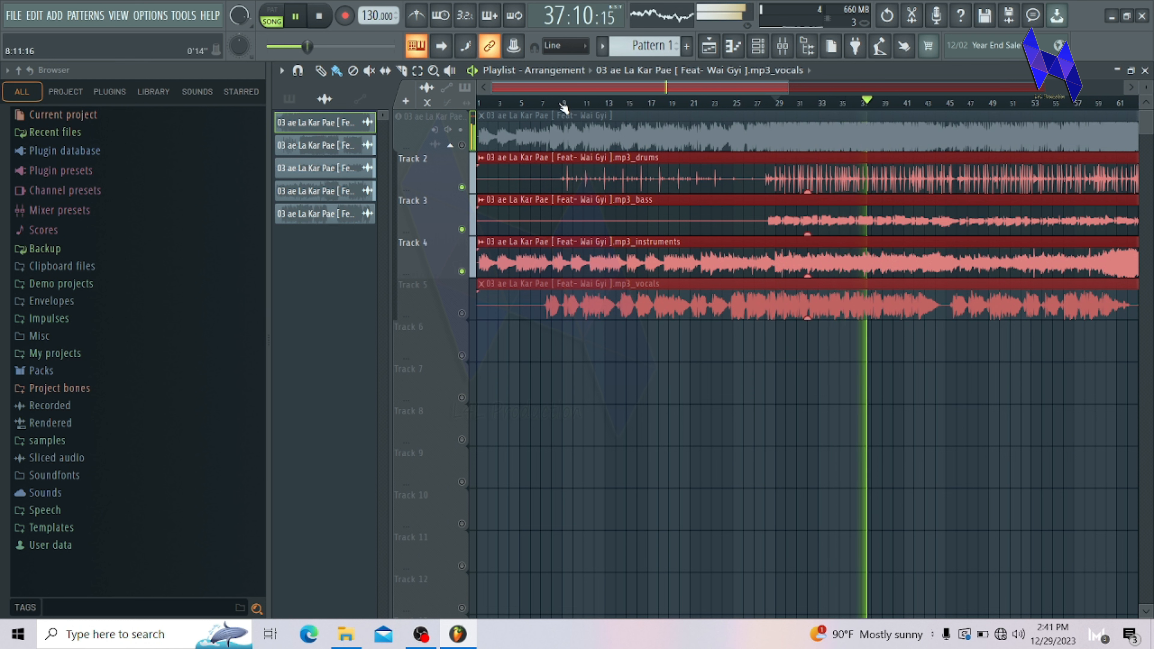
{"action": "key", "text": "space"}
Step: View the whole arrangement in the playlist, zoom back to about bars 1 to 73 and narrow the browser
{"action": "left_click_drag", "start_coordinate": [790, 86], "coordinate": [1040, 87]}
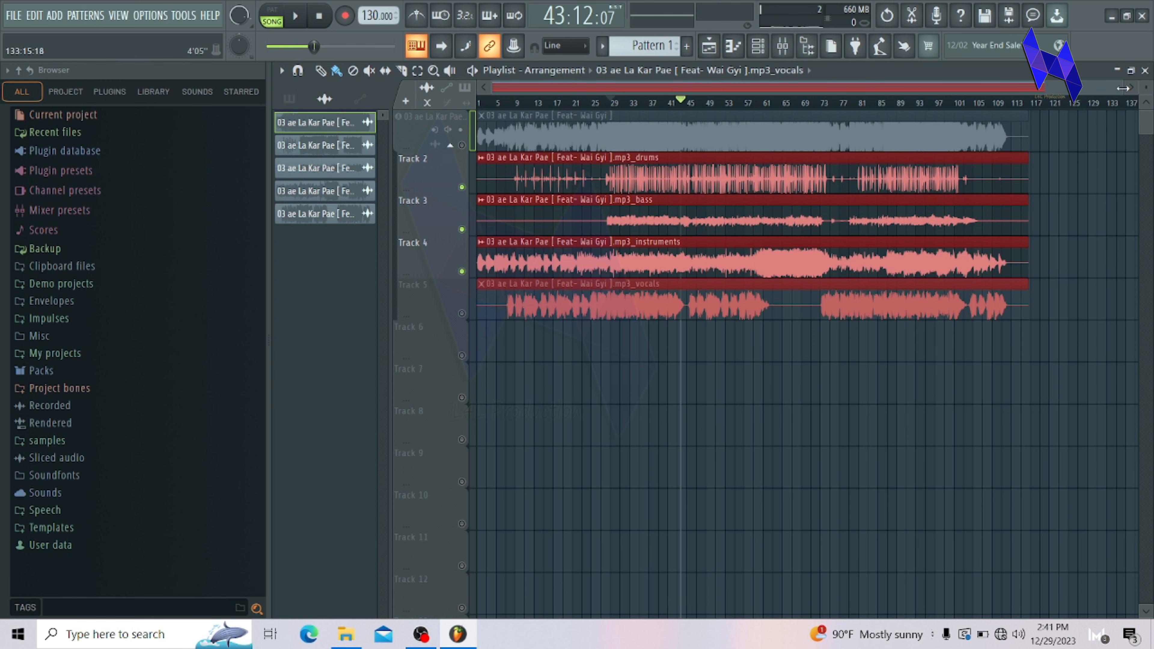
{"action": "left_click_drag", "start_coordinate": [1121, 91], "coordinate": [837, 90]}
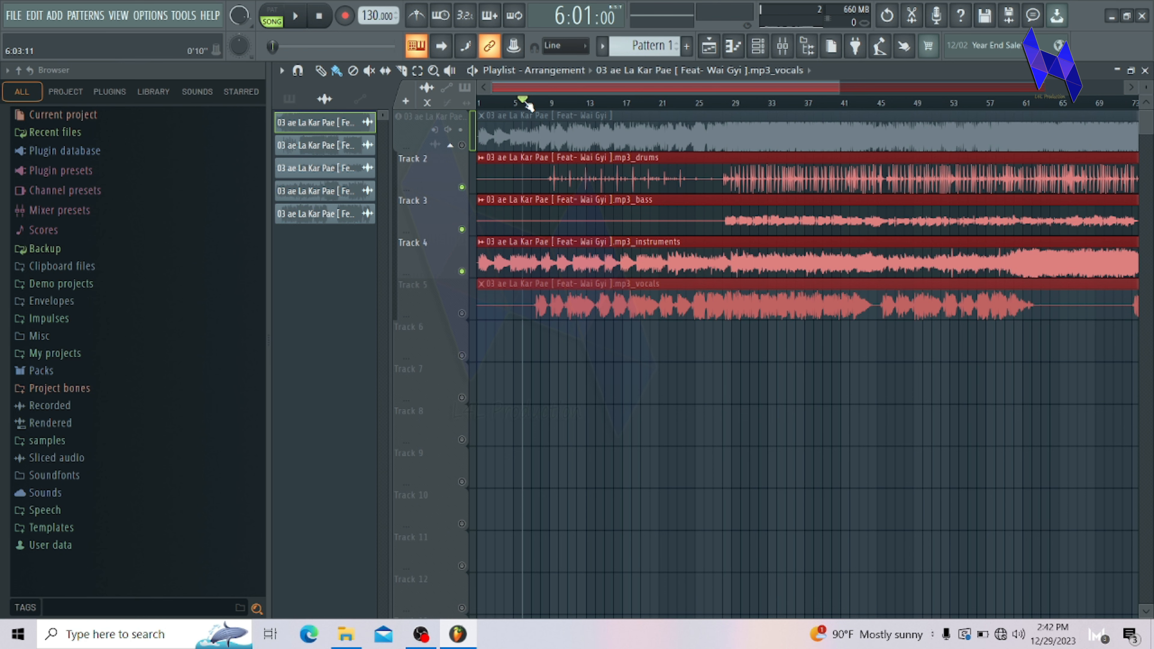
{"action": "left_click_drag", "start_coordinate": [267, 209], "coordinate": [187, 215]}
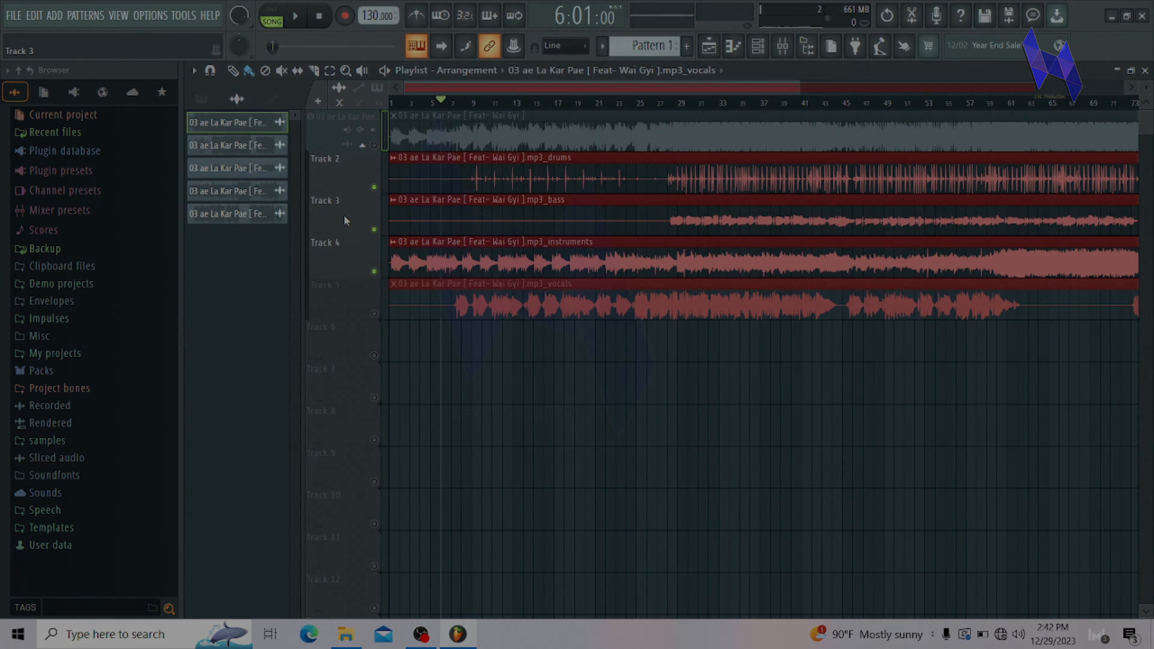